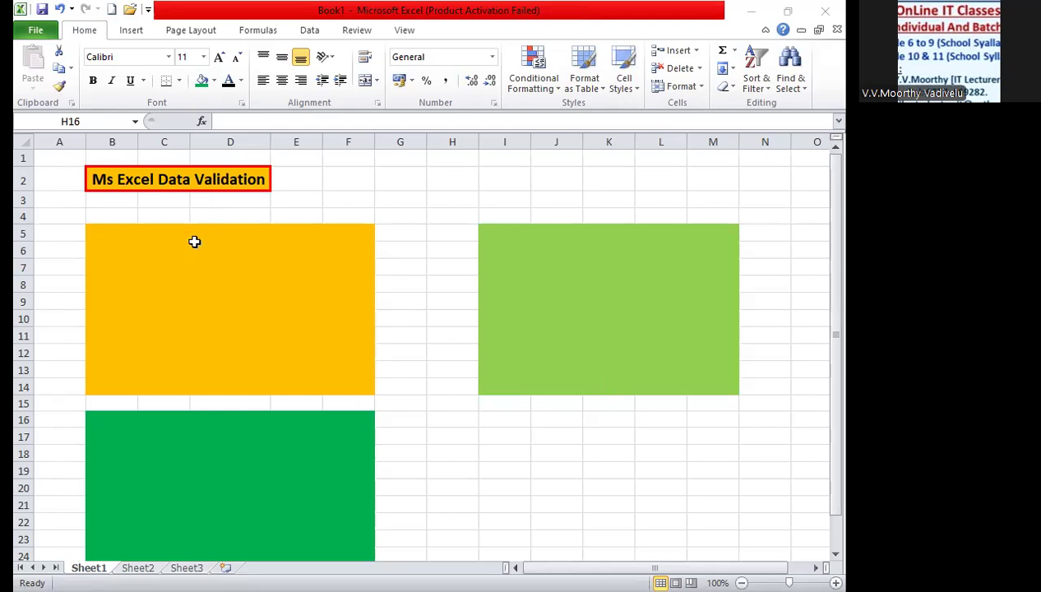
# Step: Look through the Data Validation settings, input message and error alert options for cell B5, and close the dialog without changes
pyautogui.click(122, 234)
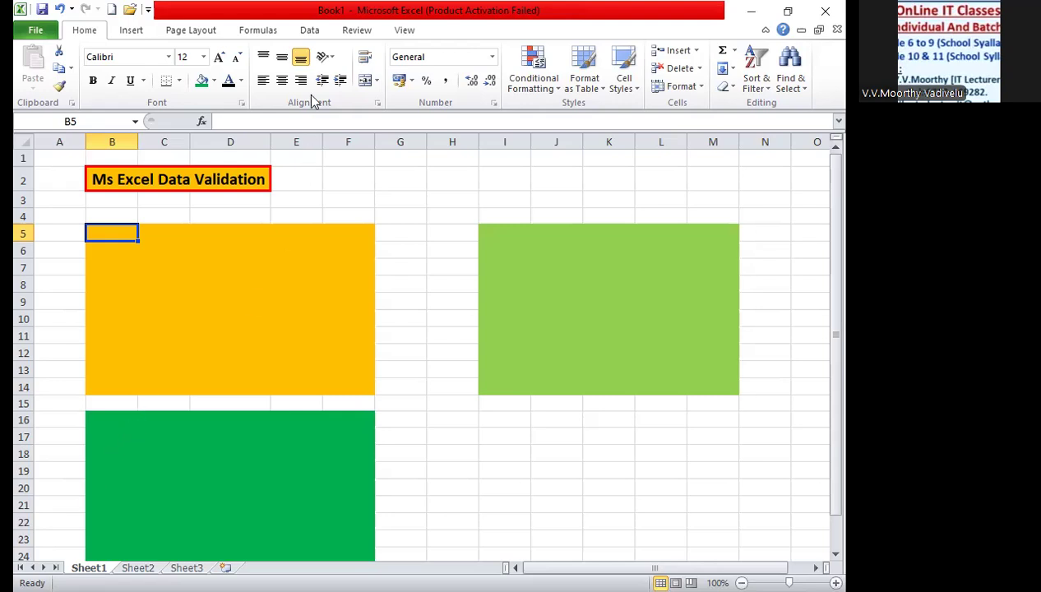
pyautogui.click(310, 30)
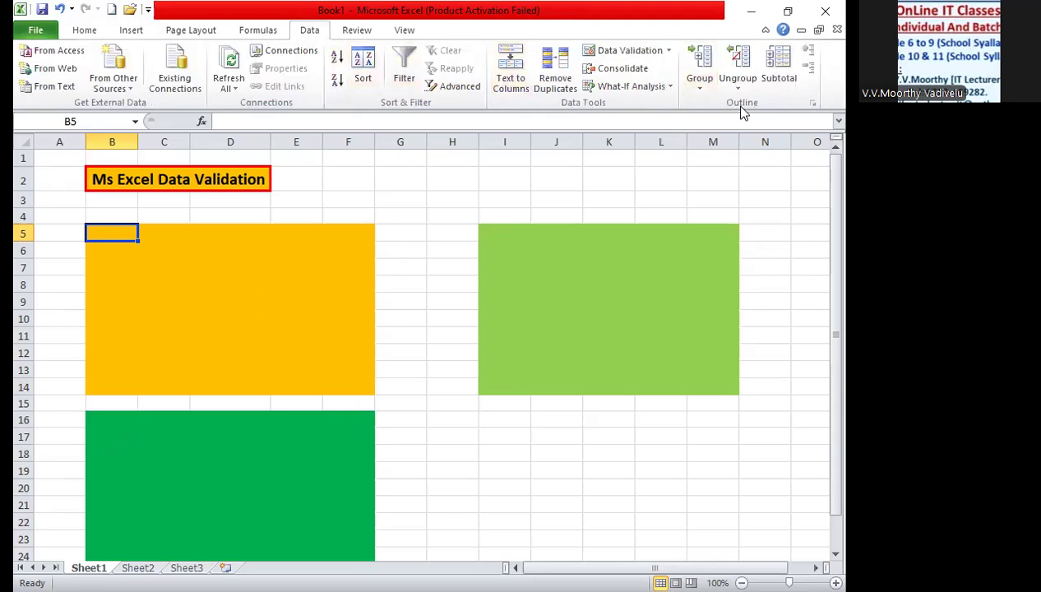
pyautogui.click(669, 51)
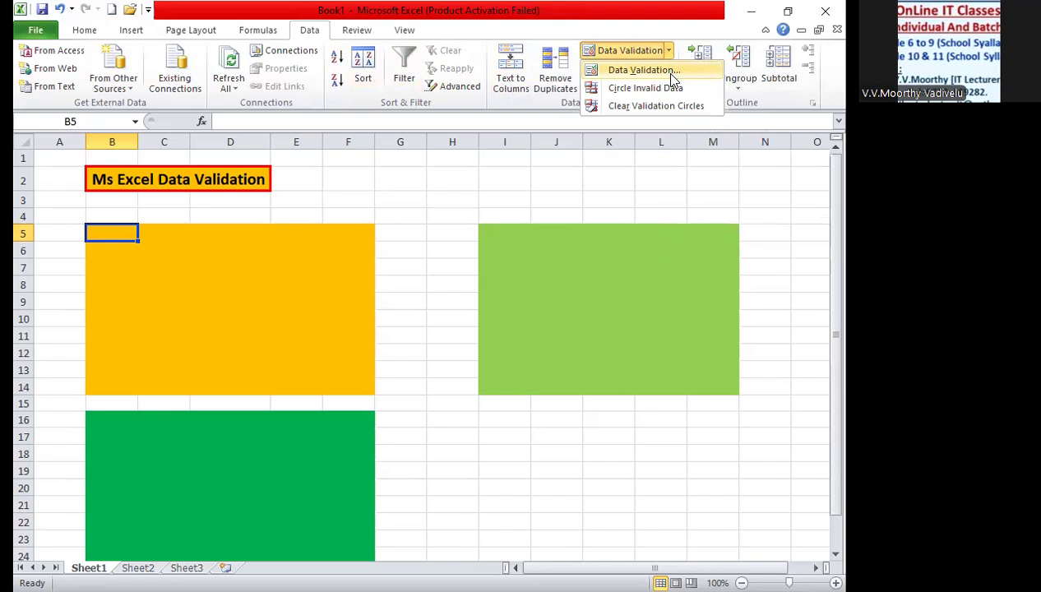
pyautogui.click(672, 72)
pyautogui.click(422, 194)
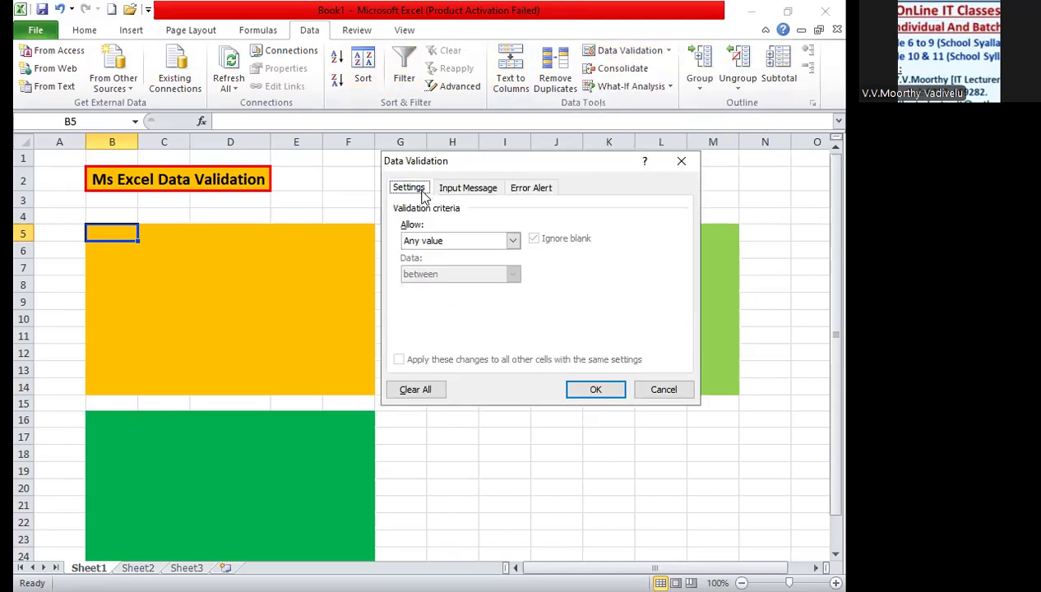
pyautogui.click(466, 191)
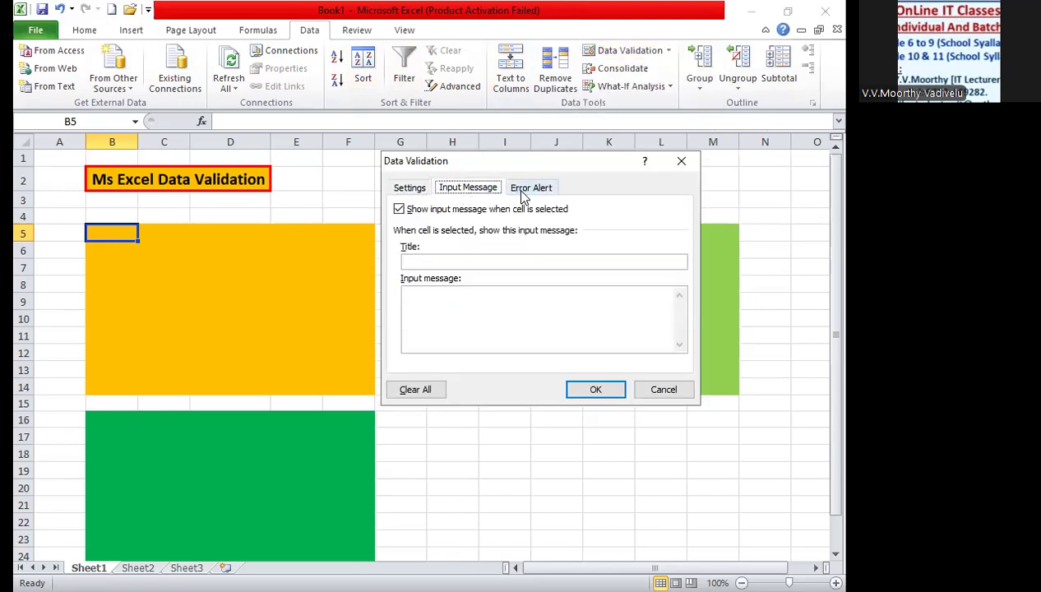
pyautogui.click(521, 195)
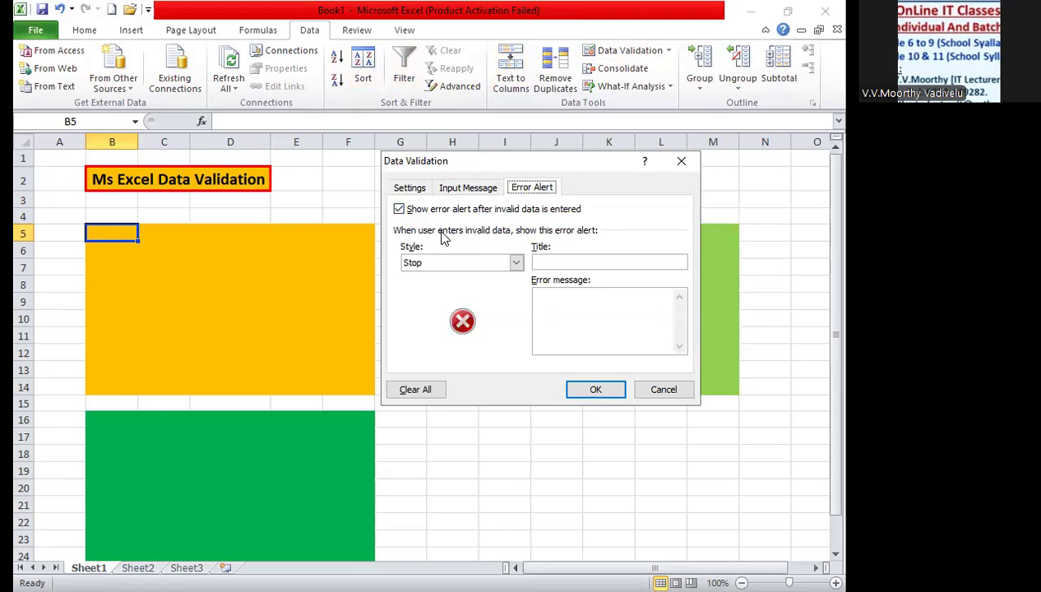
pyautogui.click(647, 393)
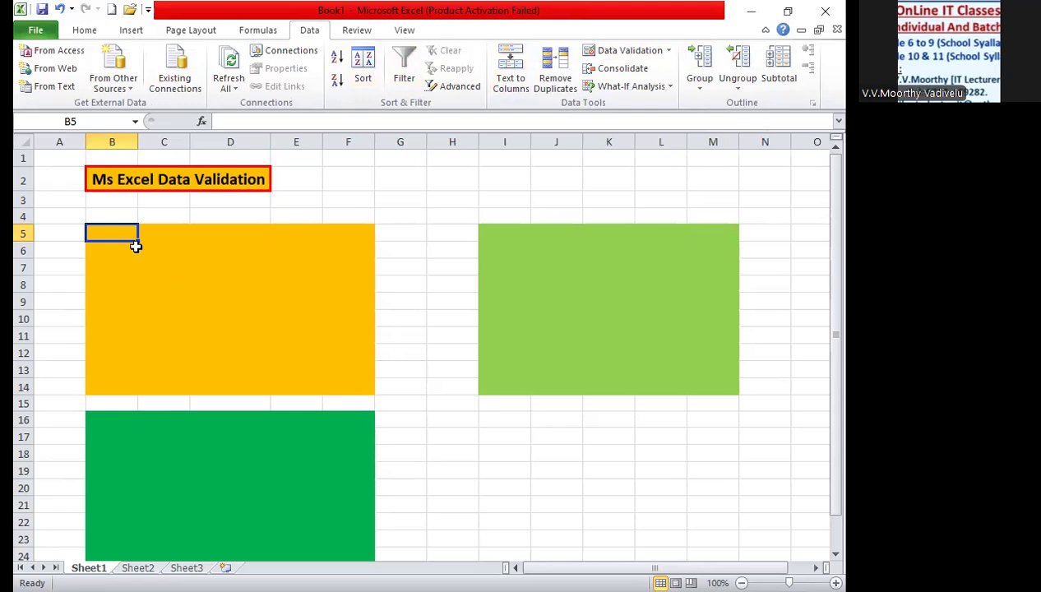
# Step: Set a data validation rule for the orange range B5:F14 that allows only whole numbers less than 100
pyautogui.moveTo(121, 233); pyautogui.dragTo(339, 381)
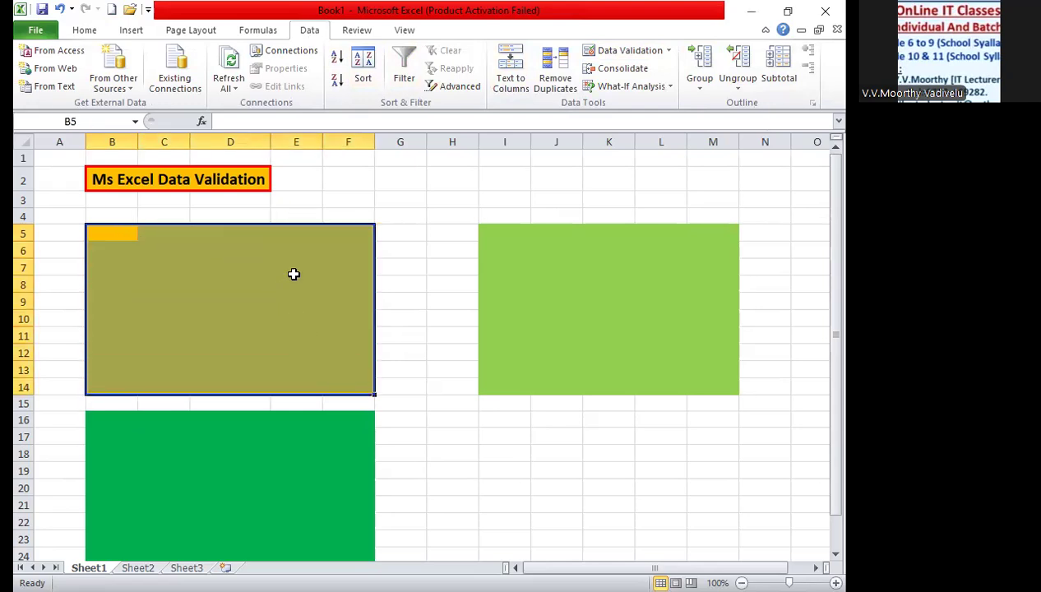
pyautogui.click(669, 52)
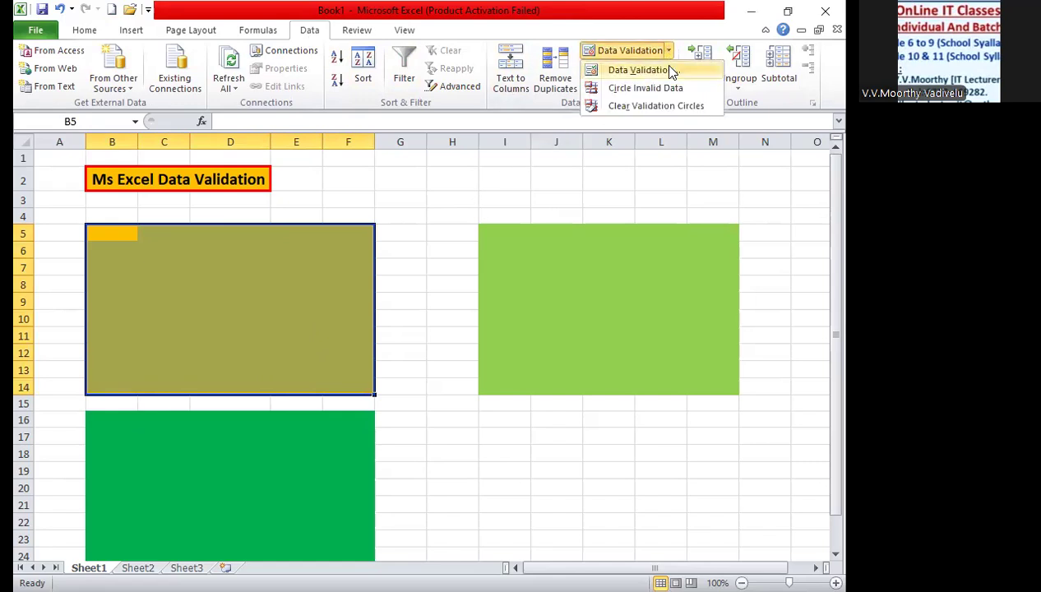
pyautogui.click(671, 72)
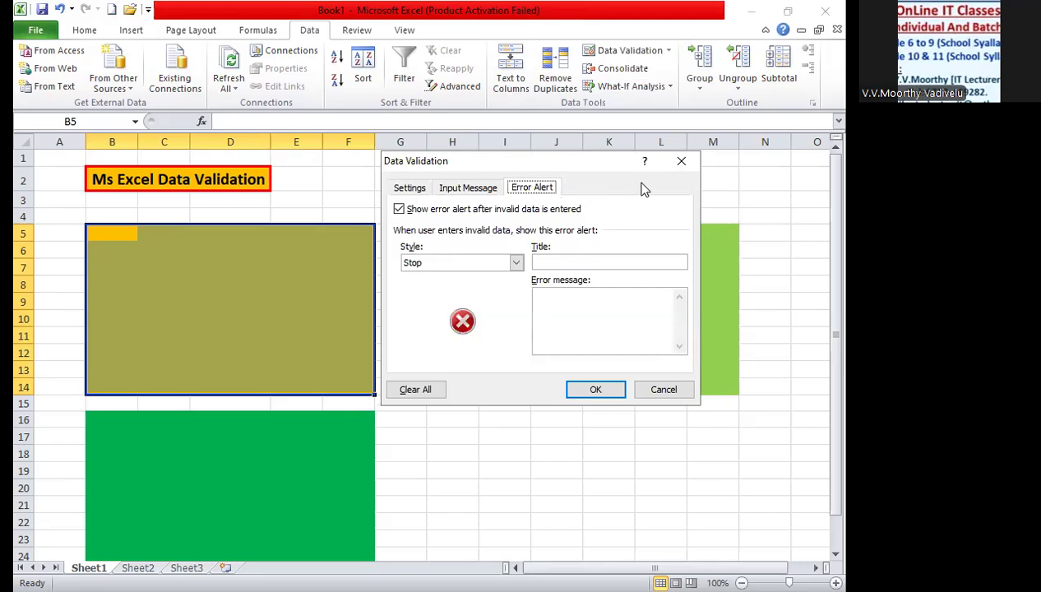
pyautogui.click(413, 191)
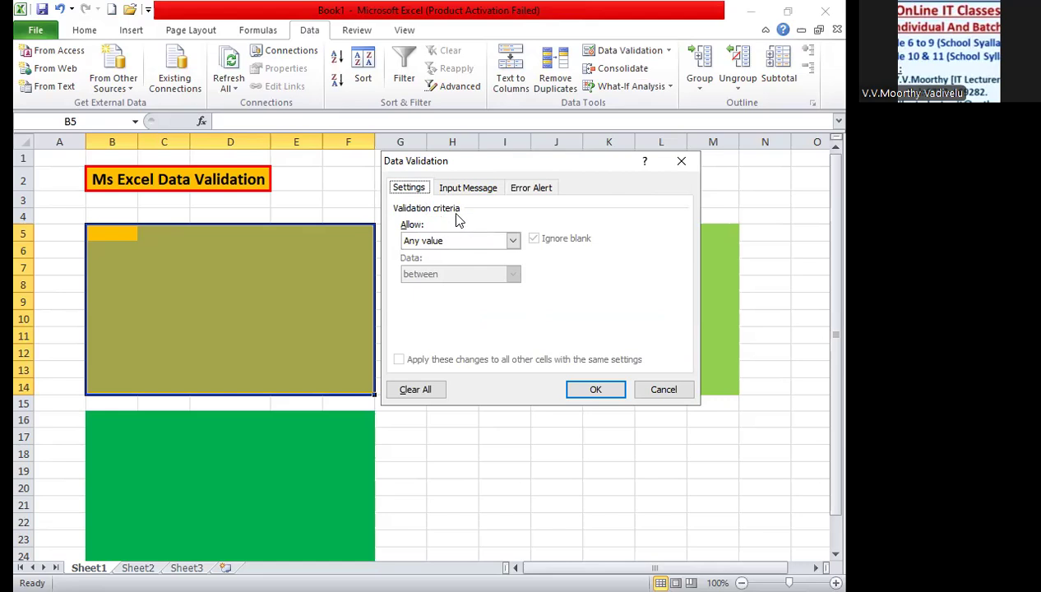
pyautogui.click(512, 241)
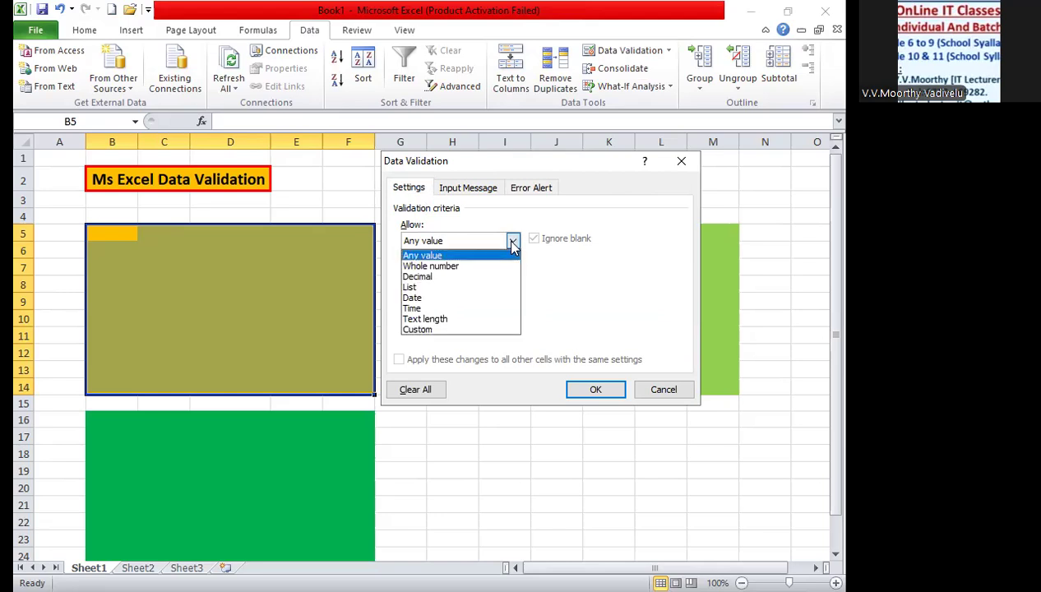
pyautogui.click(472, 267)
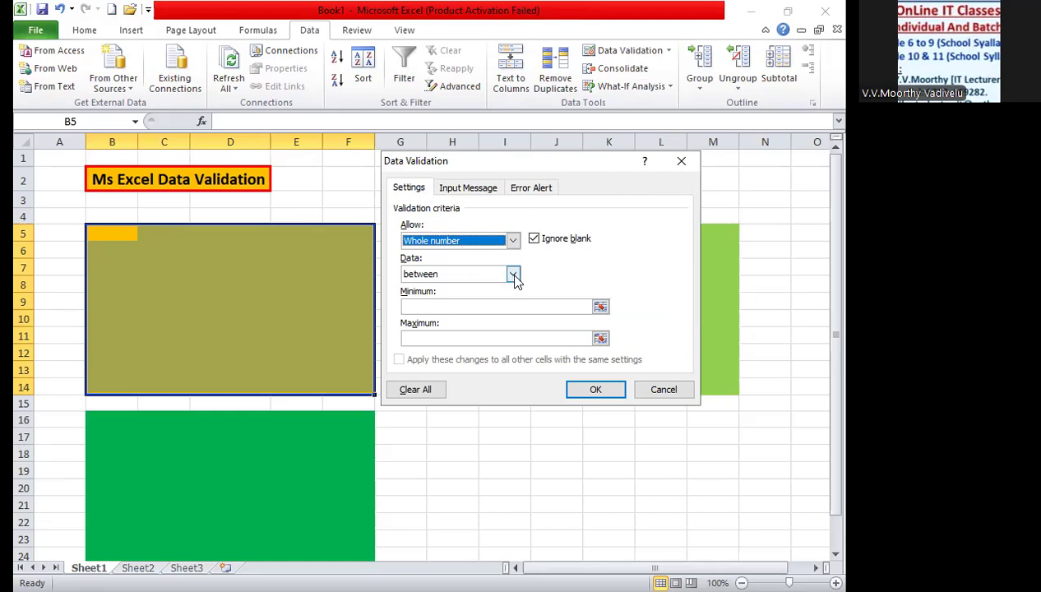
pyautogui.click(513, 276)
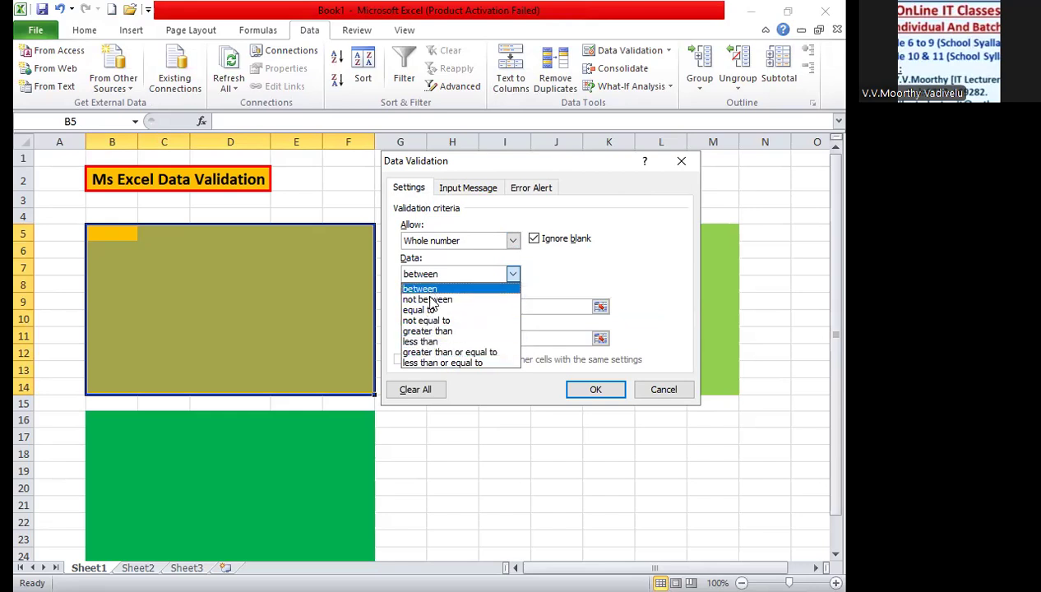
pyautogui.click(429, 341)
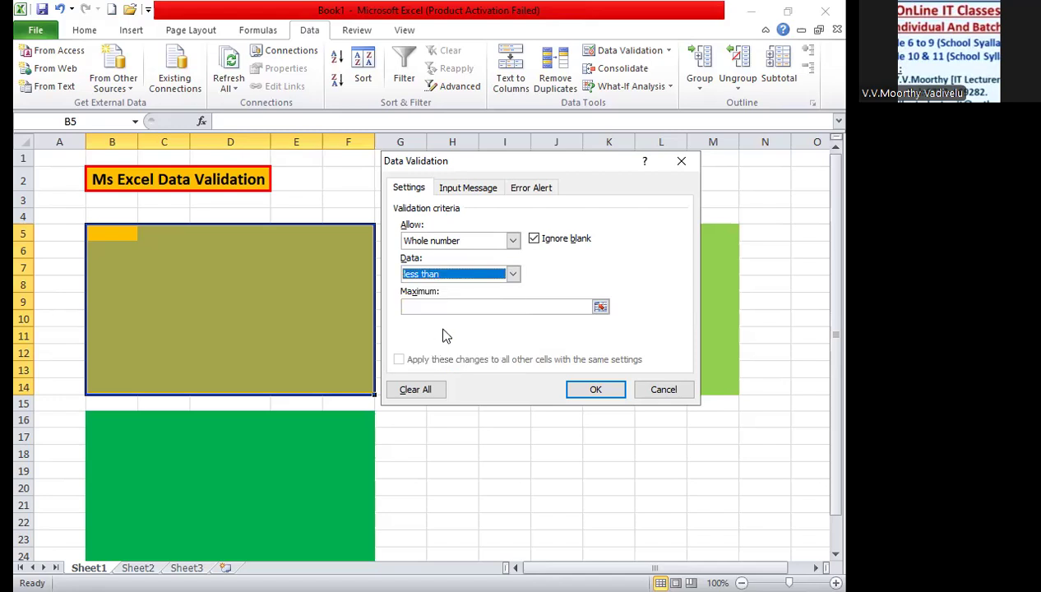
pyautogui.click(489, 310)
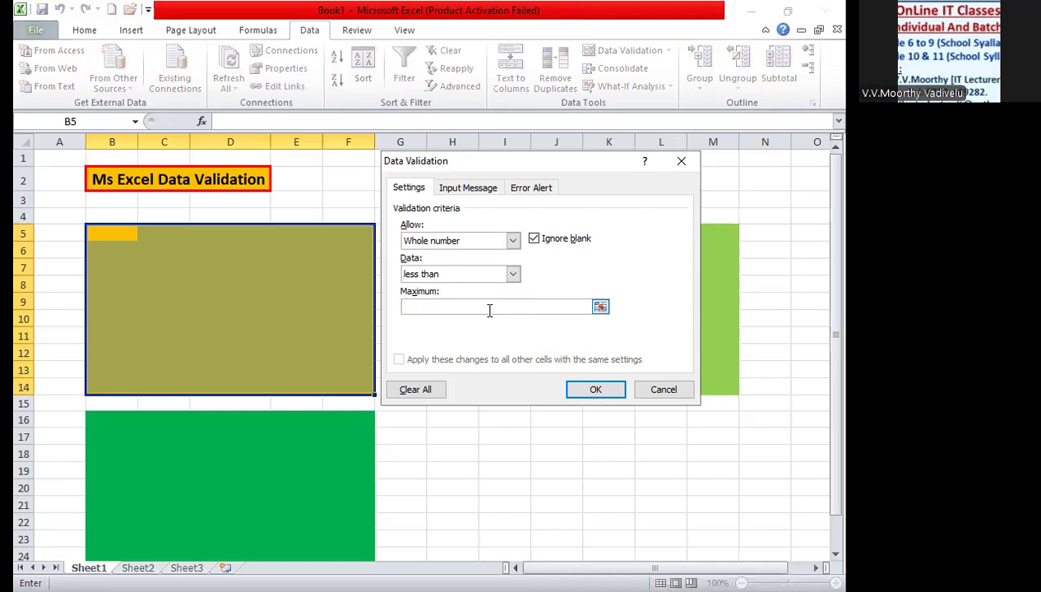
pyautogui.write('100')
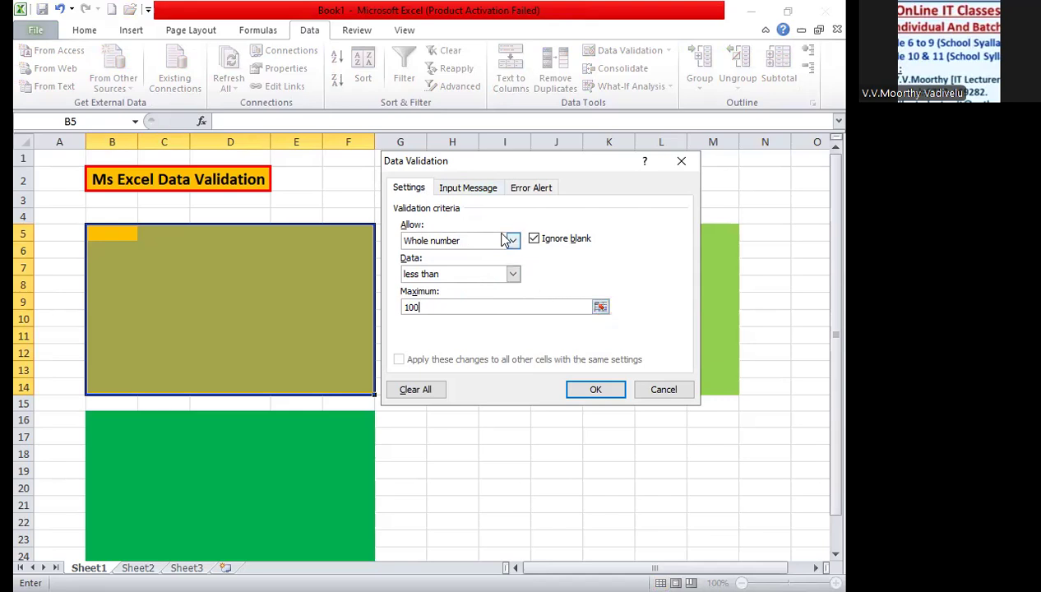
# Step: Give the rule an input message titled "Software" with the text "You Can Enter Less than 100"
pyautogui.click(485, 192)
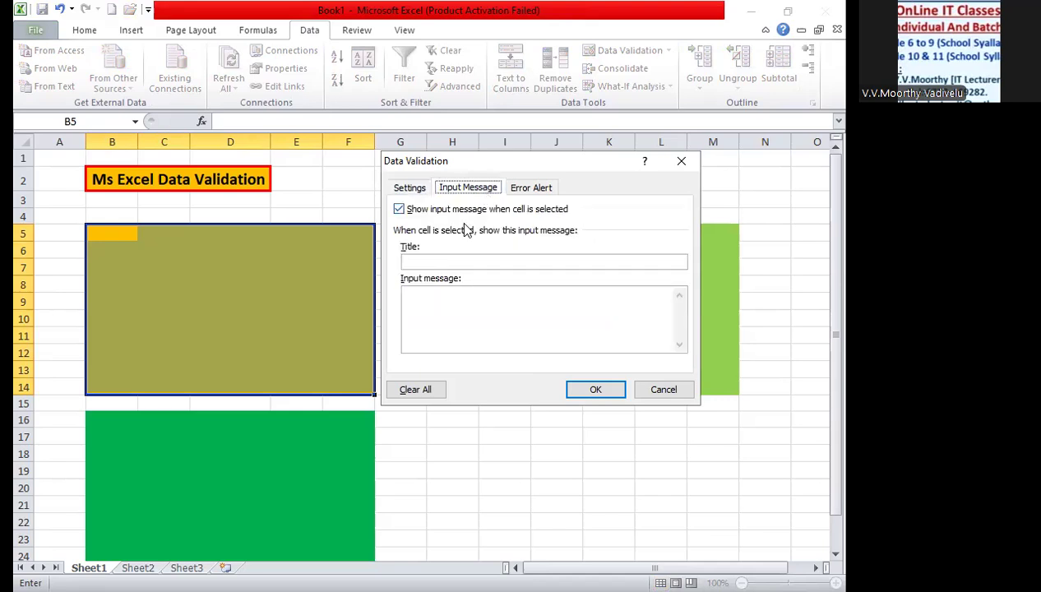
pyautogui.click(452, 259)
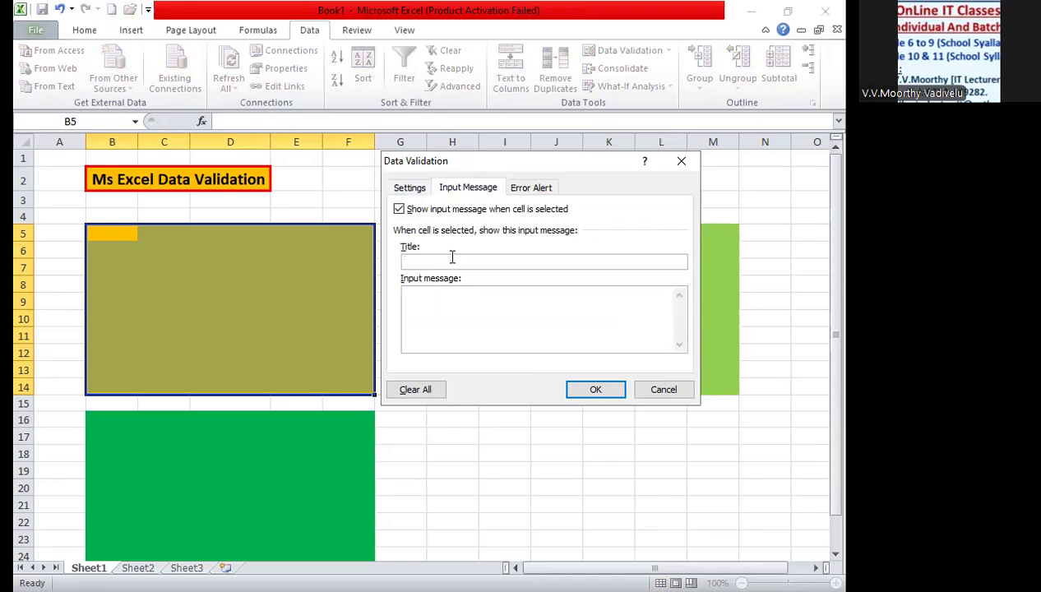
pyautogui.write('S')
pyautogui.write('o')
pyautogui.write('ft')
pyautogui.write('ware')
pyautogui.write('You ')
pyautogui.write('Can')
pyautogui.write(' Enter')
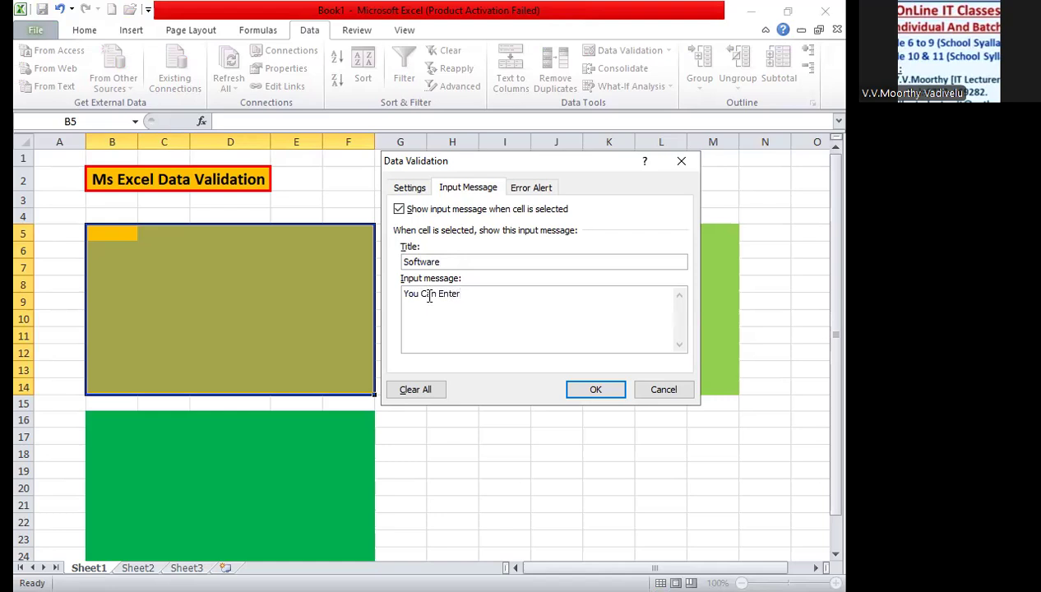
pyautogui.write(' Less than 100')
# Step: Set a Warning-style error alert titled "Software" with the message "Your Entred Value is Wrong"
pyautogui.click(536, 191)
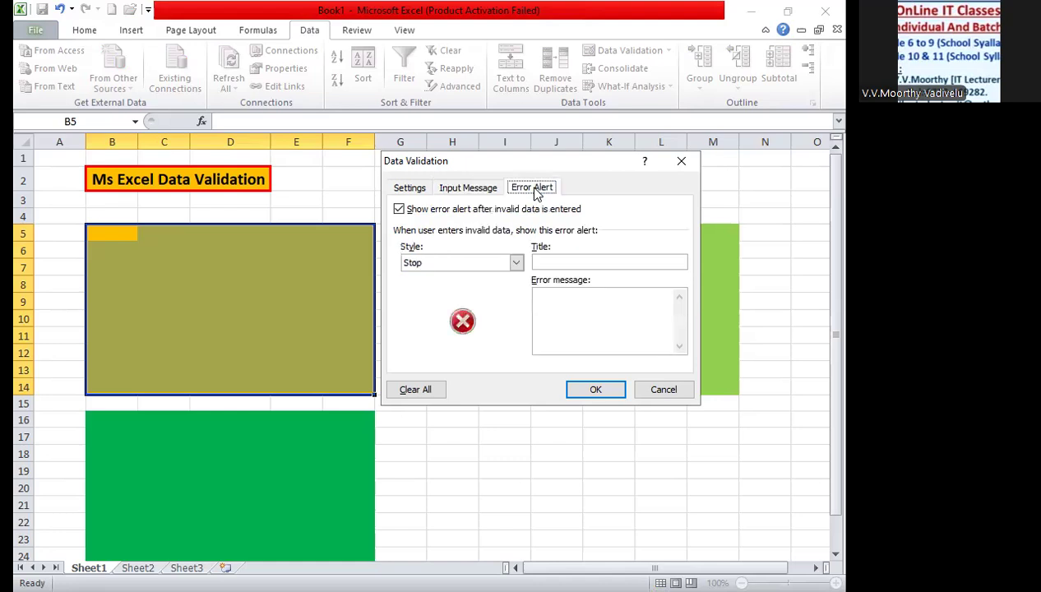
pyautogui.click(515, 263)
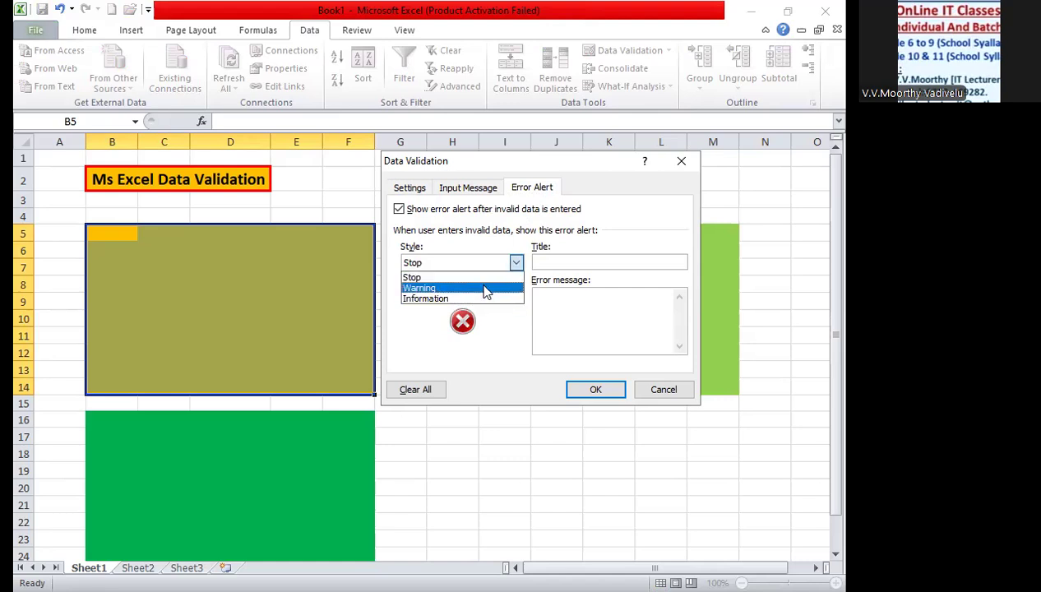
pyautogui.click(486, 290)
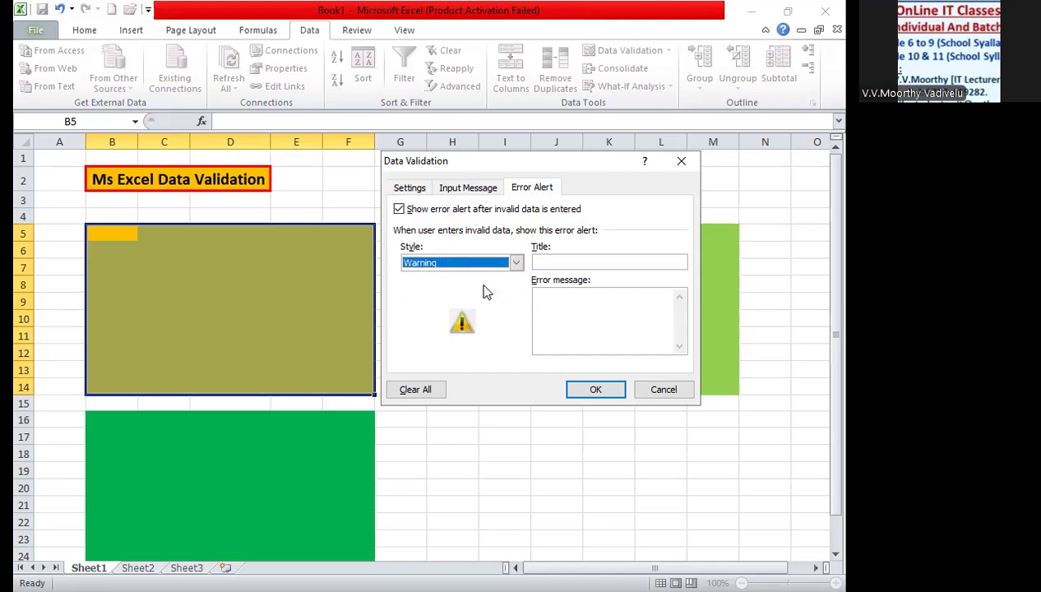
pyautogui.click(554, 264)
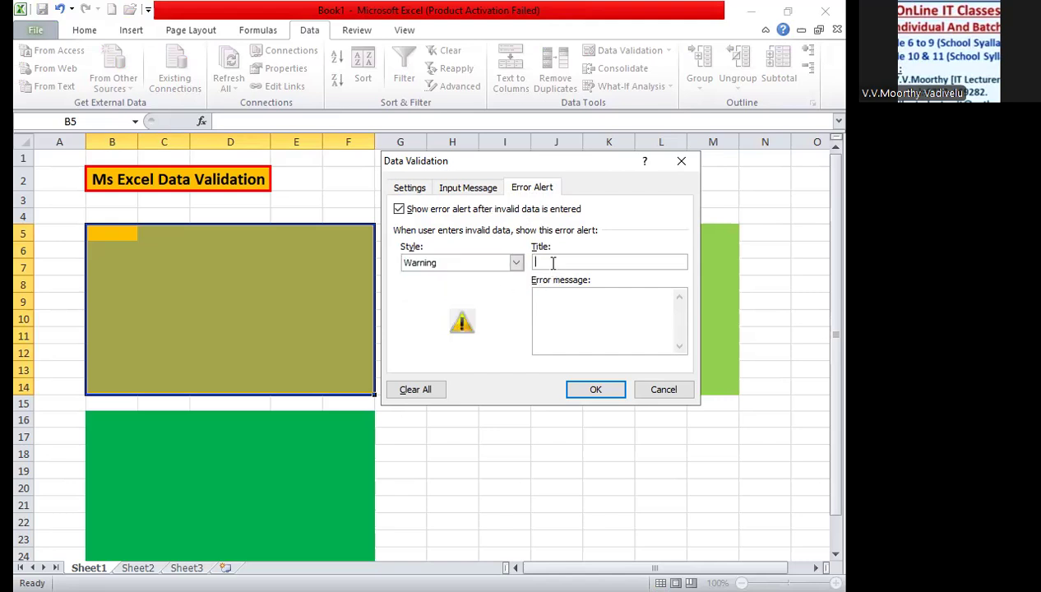
pyautogui.write('Software')
pyautogui.click(568, 305)
pyautogui.write('Your Entred Value')
pyautogui.write('s Wrong')
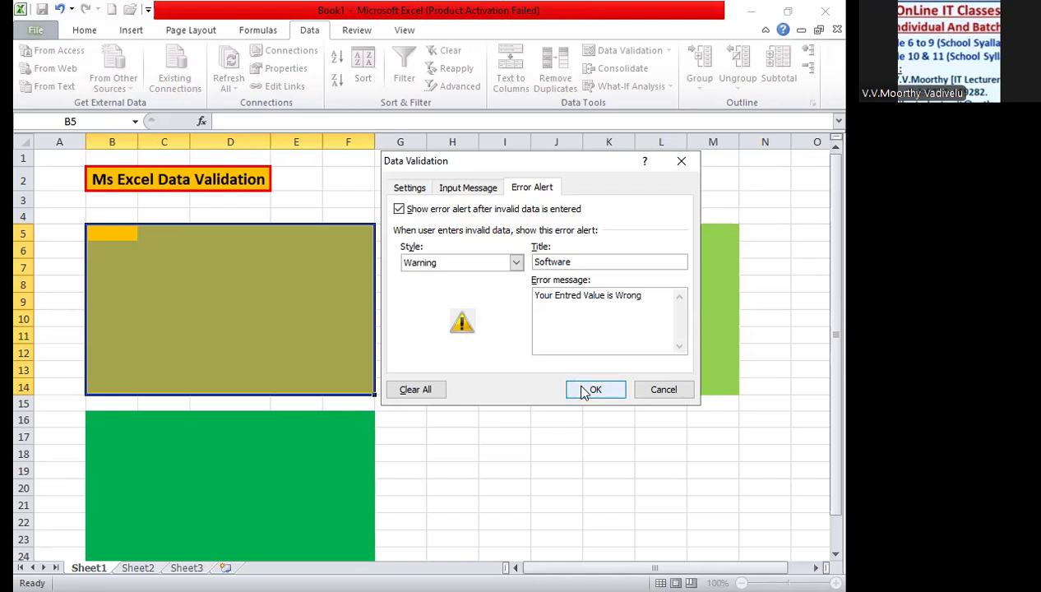
# Step: Review the rule's input message, criteria and error alert, and apply the validation to B5:F14
pyautogui.click(453, 196)
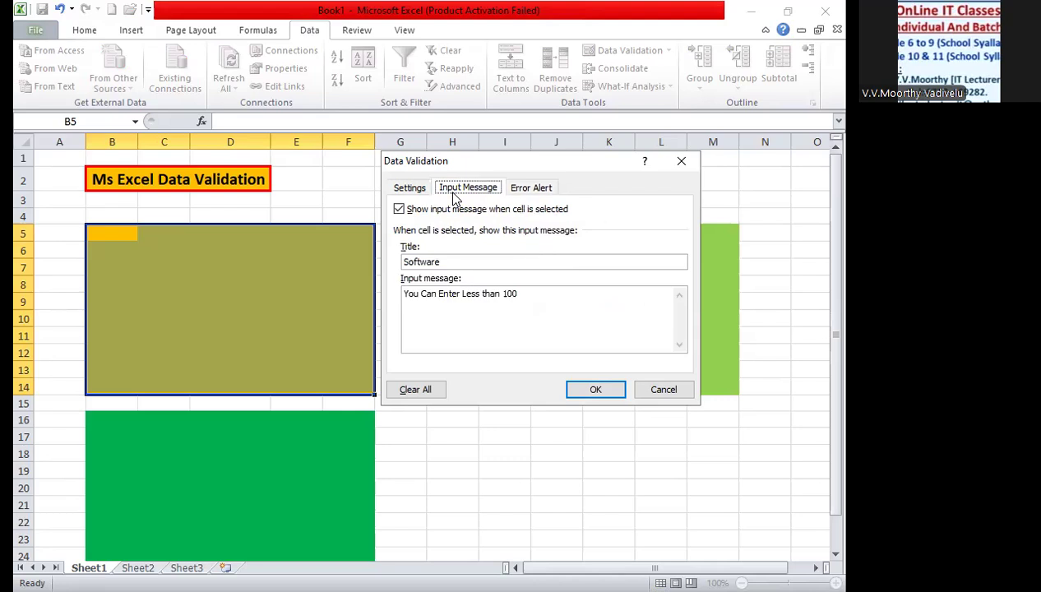
pyautogui.click(409, 189)
pyautogui.click(532, 189)
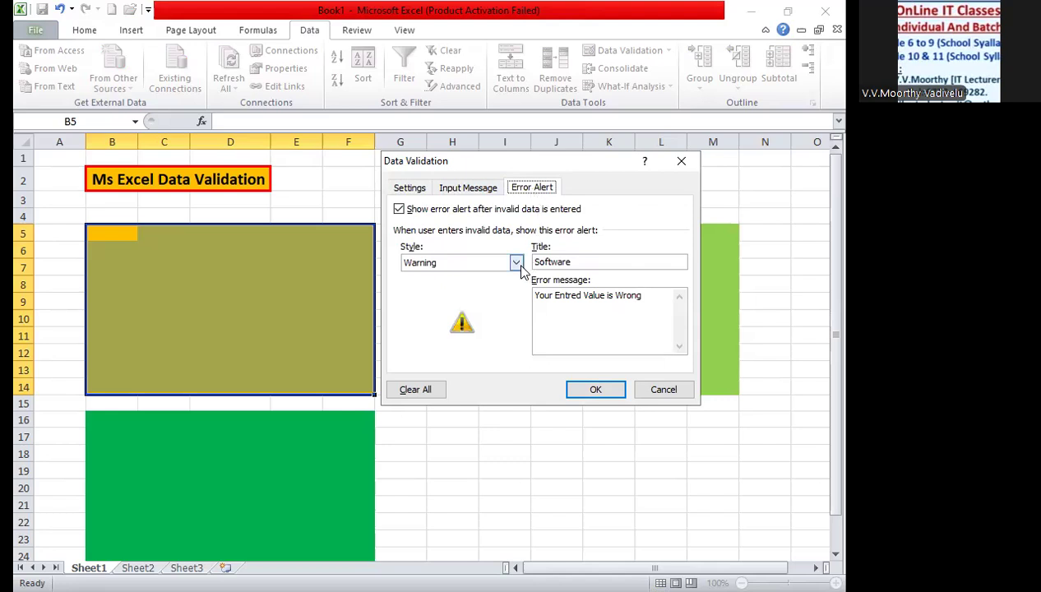
pyautogui.click(594, 390)
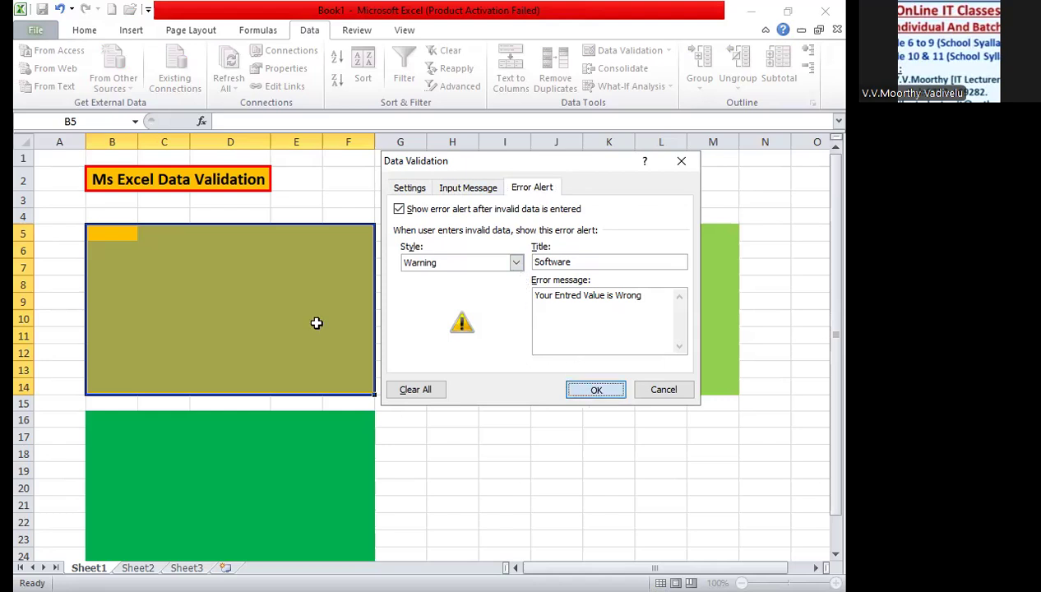
# Step: Select several cells across the orange range and cell I5 in the light green block to check where the input message appears
pyautogui.click(142, 236)
pyautogui.click(154, 87)
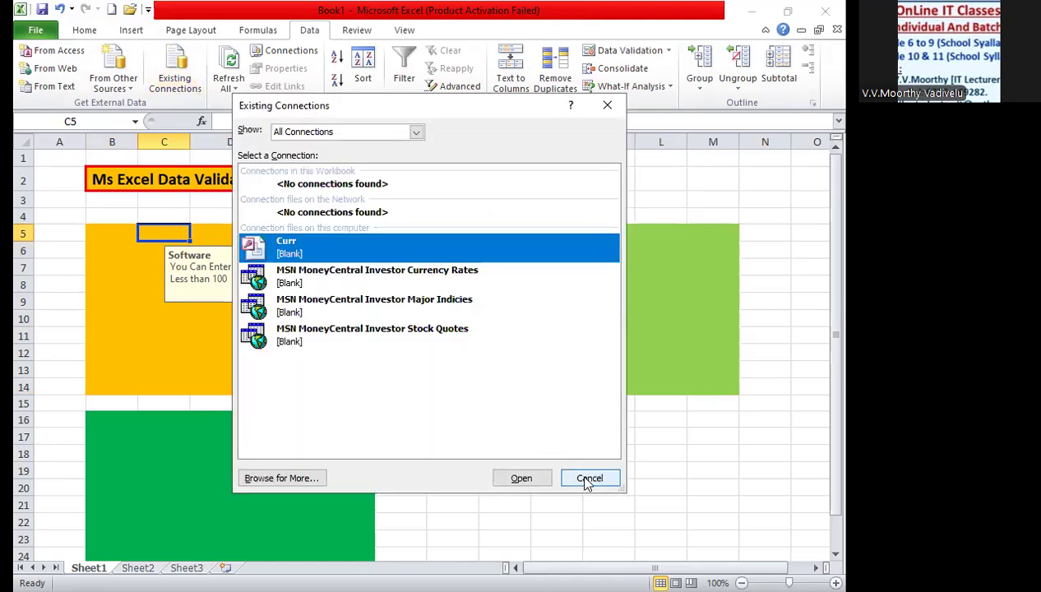
pyautogui.click(589, 479)
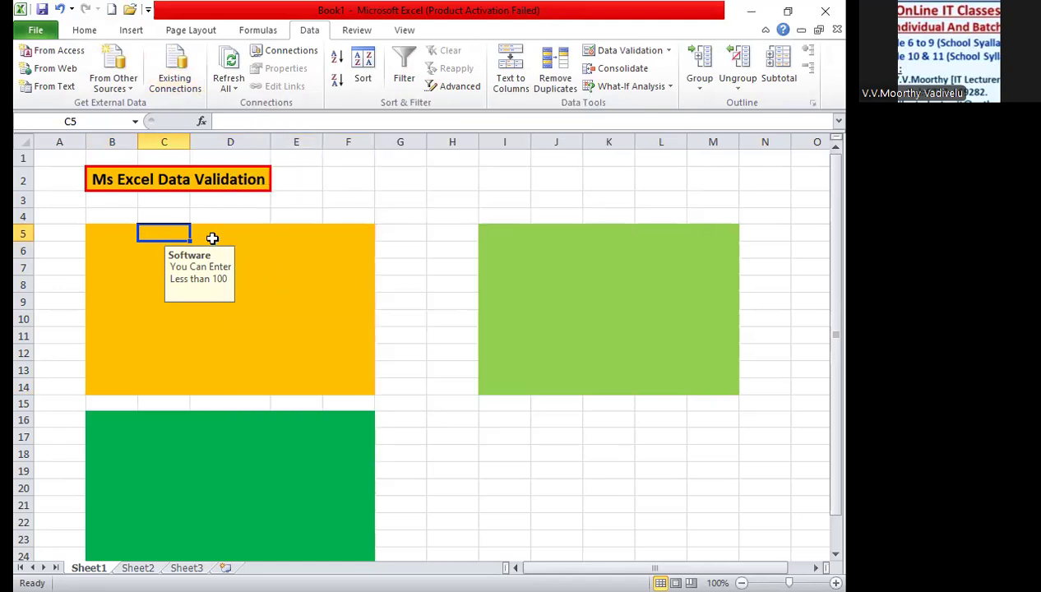
pyautogui.click(212, 236)
pyautogui.click(294, 232)
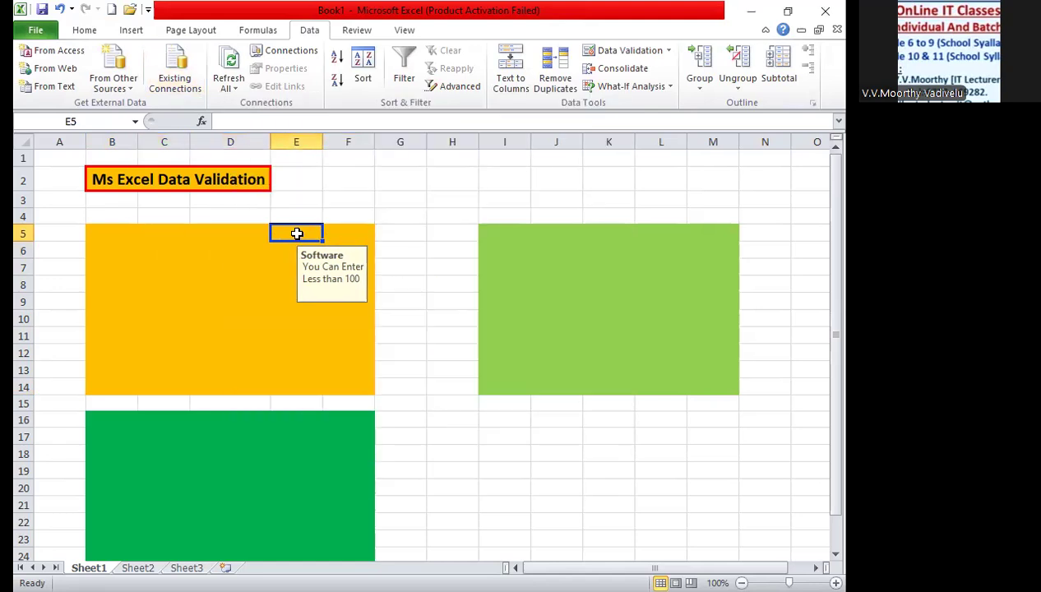
pyautogui.click(342, 232)
pyautogui.click(344, 250)
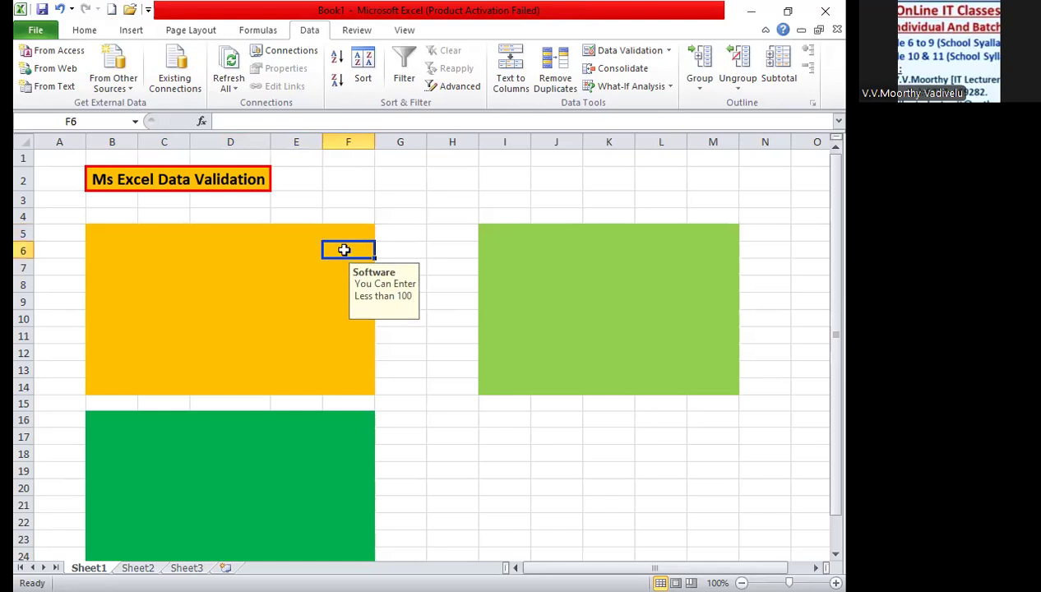
pyautogui.click(288, 249)
pyautogui.click(240, 249)
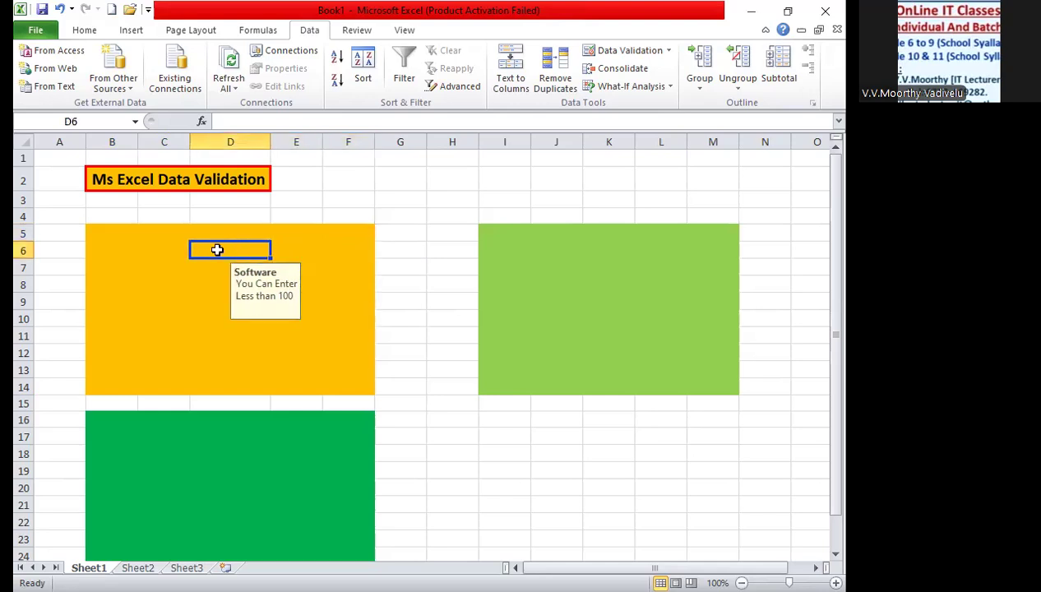
pyautogui.click(167, 250)
pyautogui.click(123, 248)
pyautogui.click(111, 302)
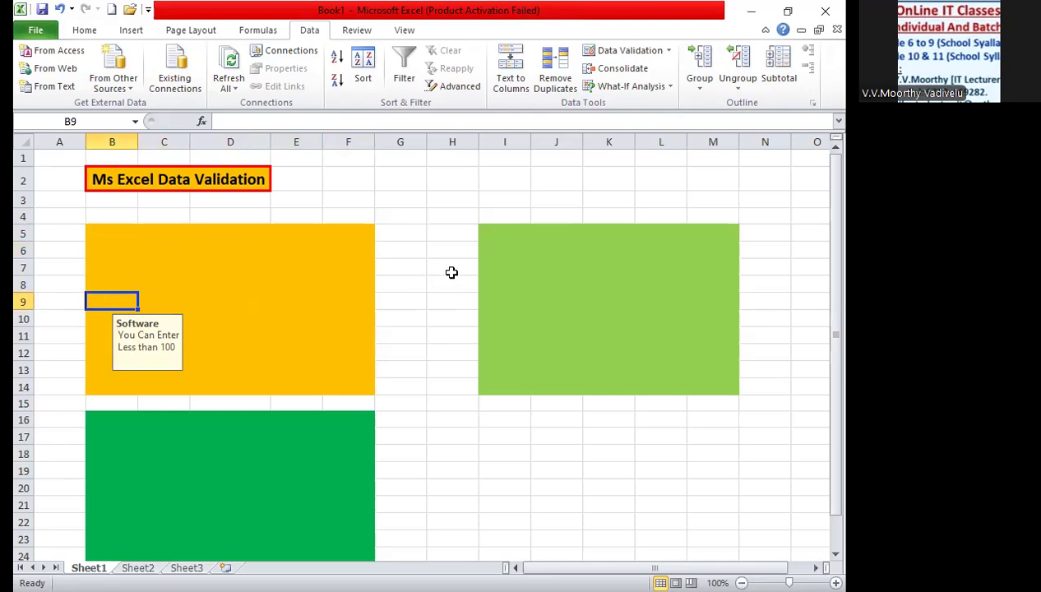
pyautogui.click(486, 239)
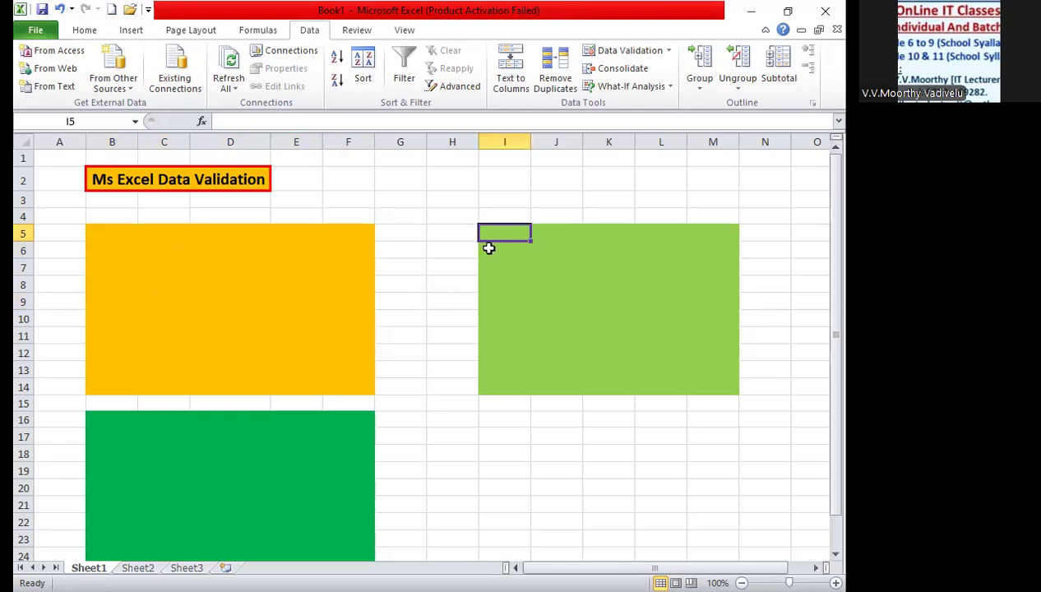
# Step: Select several cells down column I of the light green block to check whether an input message appears
pyautogui.click(458, 230)
pyautogui.click(494, 233)
pyautogui.click(483, 272)
pyautogui.click(495, 284)
pyautogui.click(495, 312)
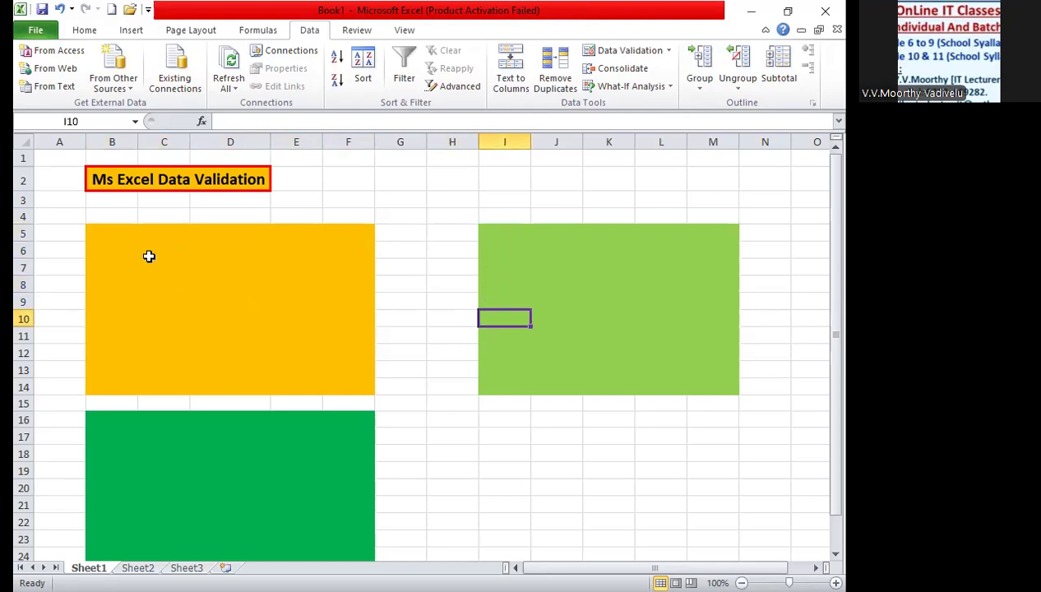
# Step: Enter 45 in B5, 100 in B6 with the warning accepted, and 90 in B7
pyautogui.click(124, 236)
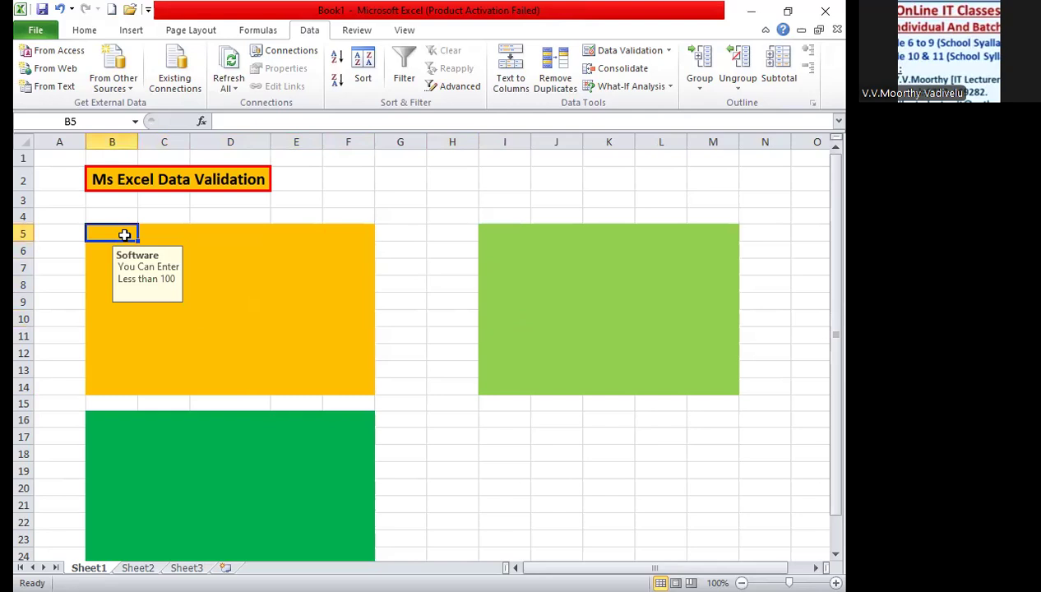
pyautogui.write('45')
pyautogui.press('Return')
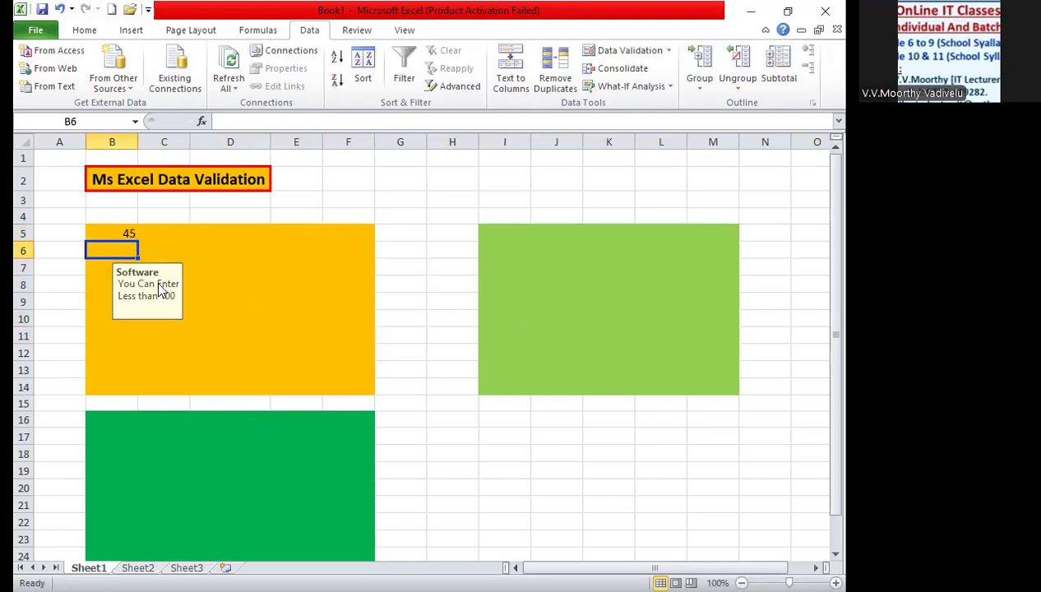
pyautogui.write('100')
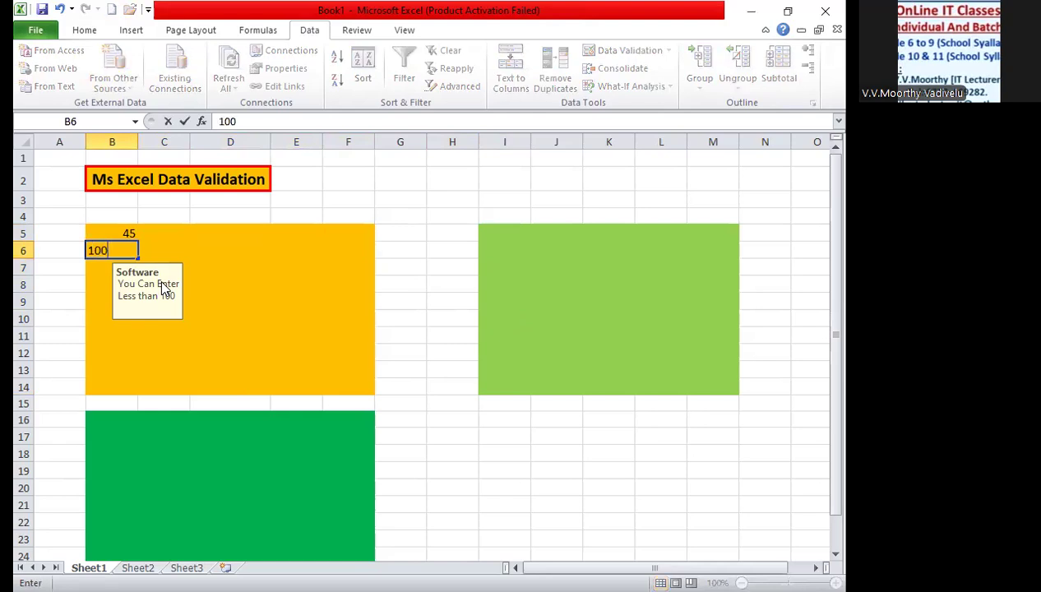
pyautogui.click(160, 283)
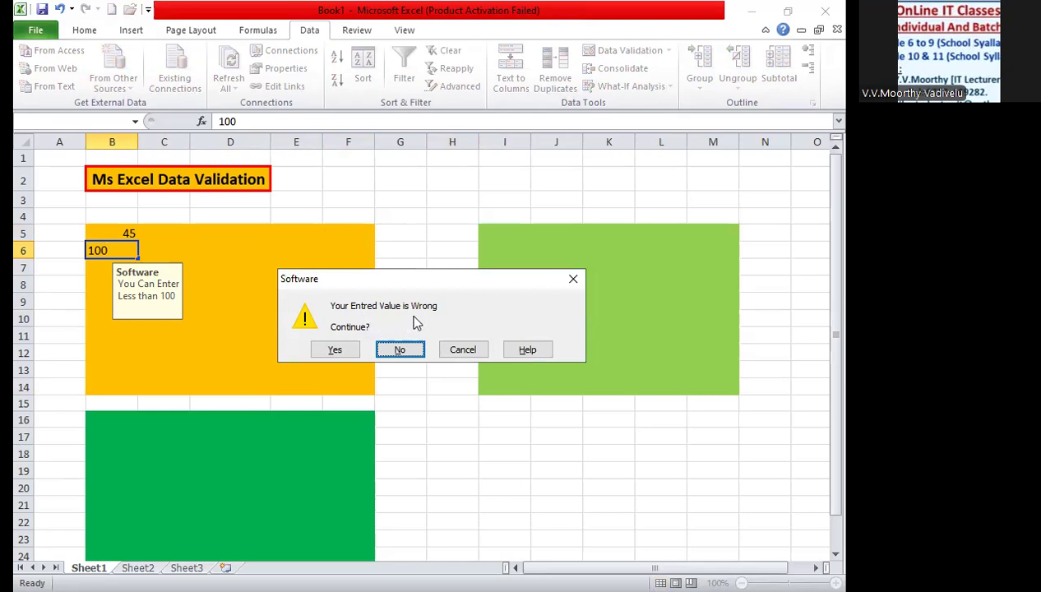
pyautogui.click(339, 351)
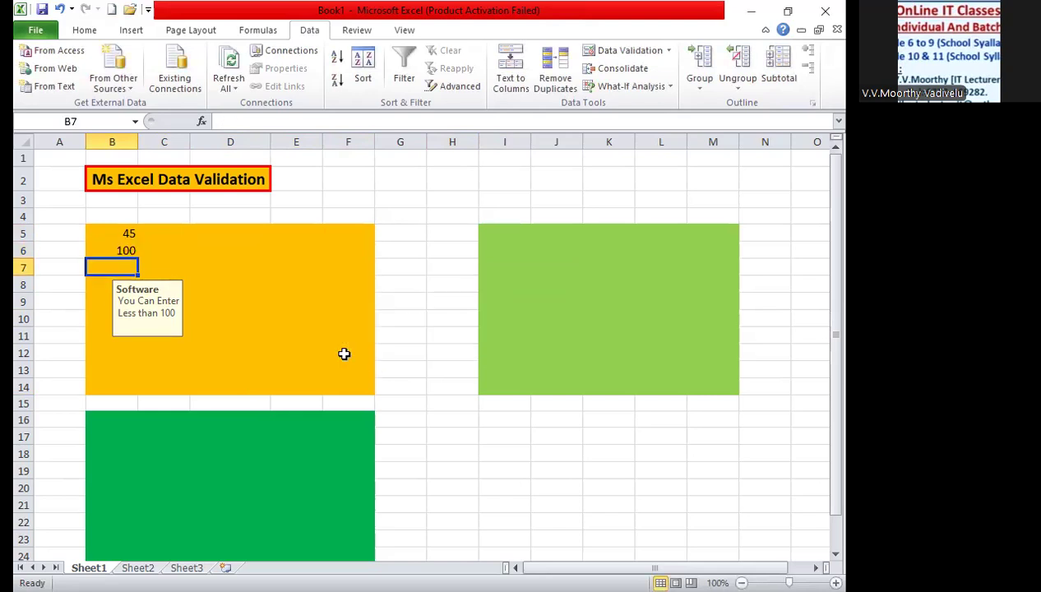
pyautogui.write('90')
pyautogui.press('Return')
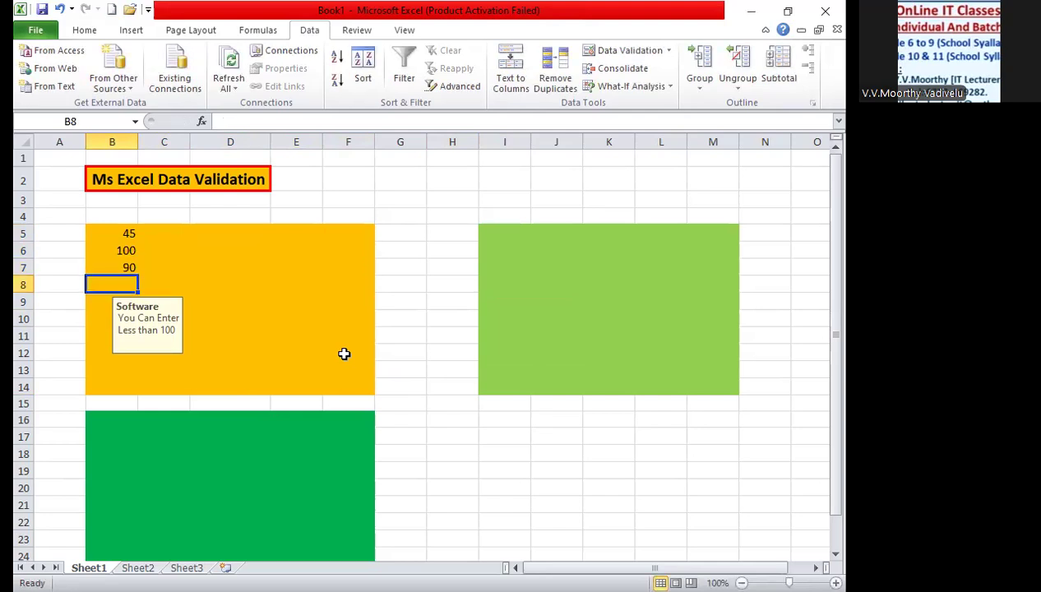
# Step: Try 120 in cell B8, decline to continue at the warning, and replace the entry with 70
pyautogui.write('120')
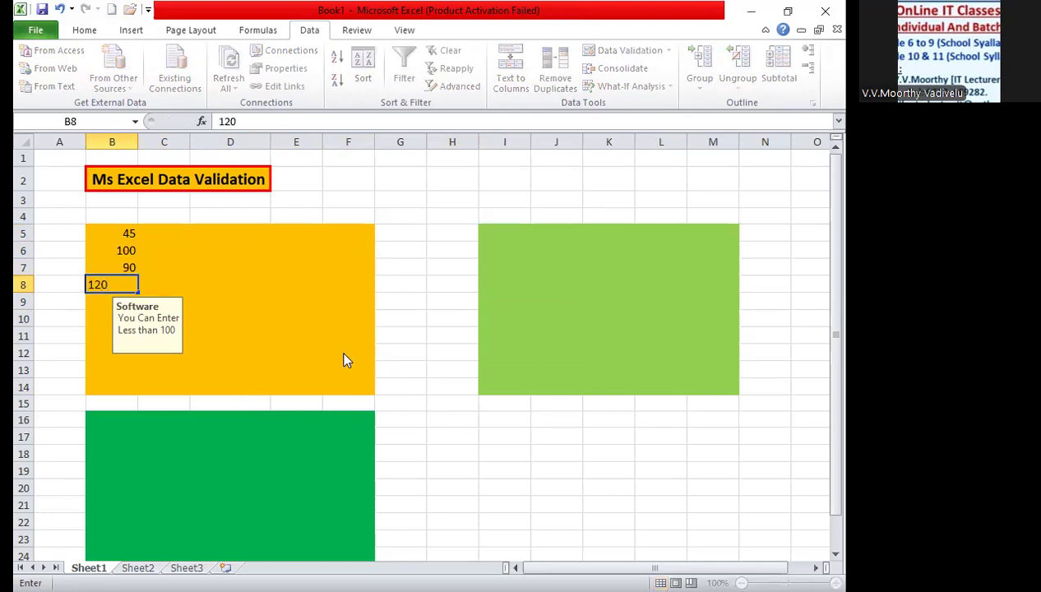
pyautogui.press('Return')
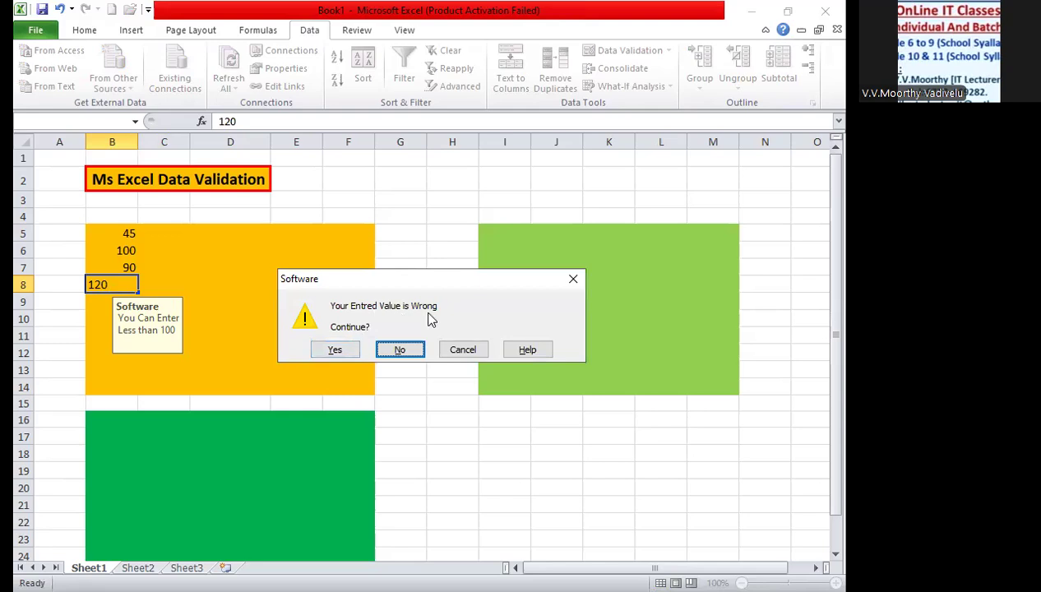
pyautogui.click(397, 351)
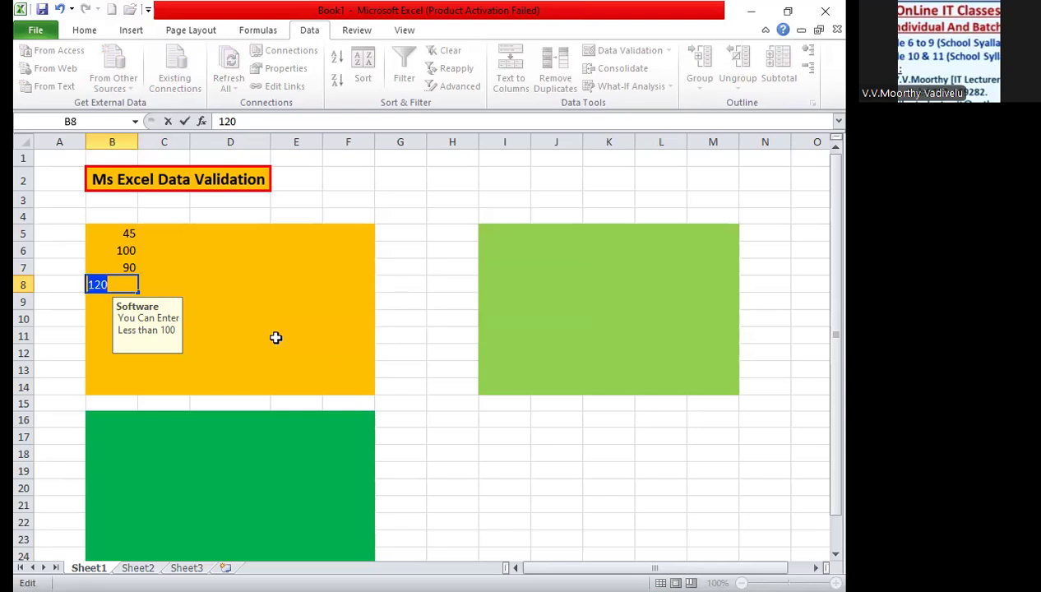
pyautogui.press('BackSpace')
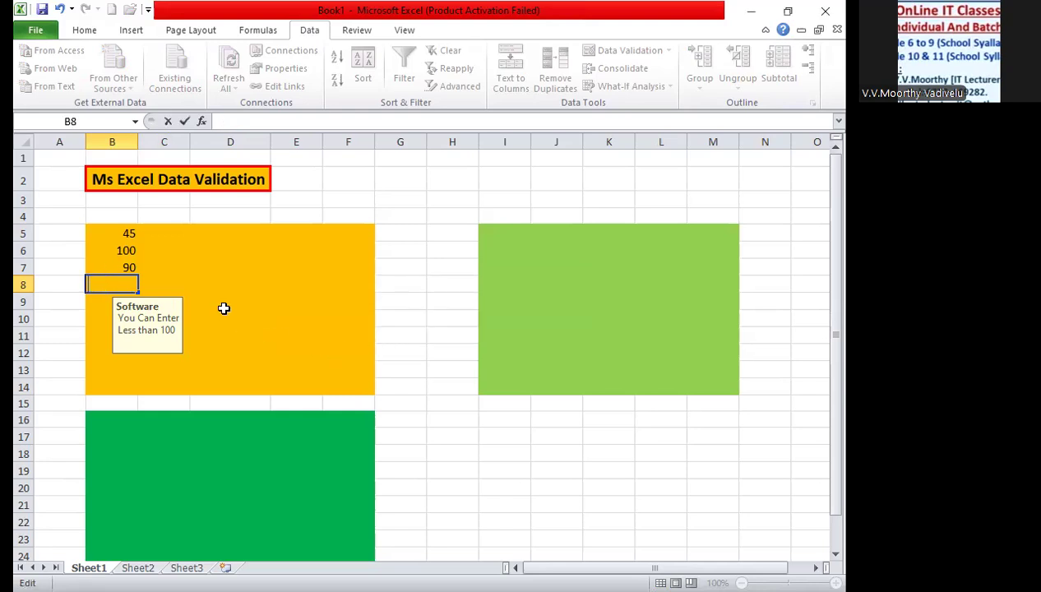
pyautogui.write('70')
pyautogui.press('Return')
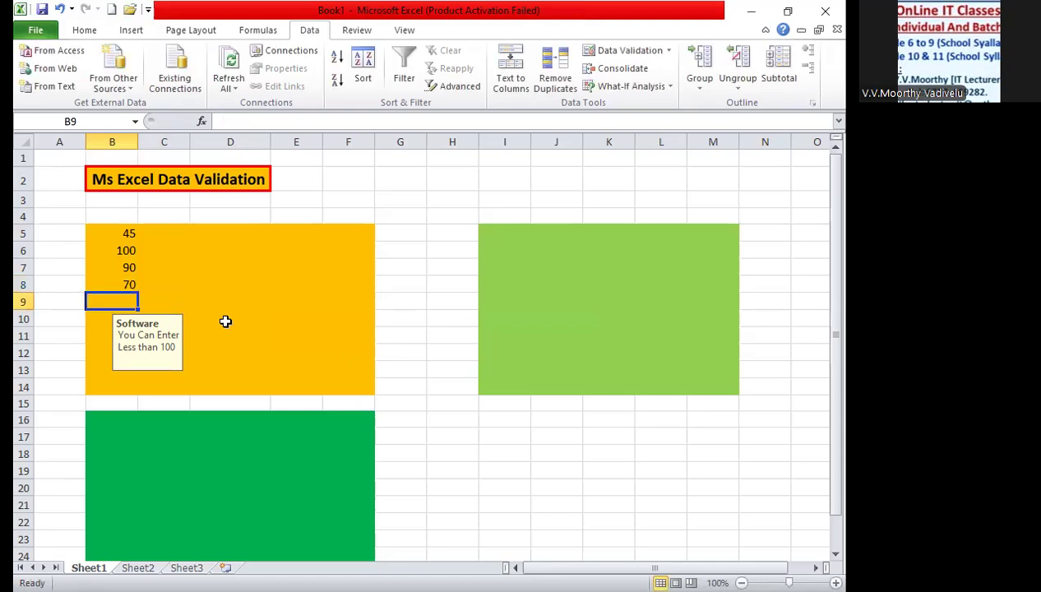
# Step: Select various empty cells across columns C to F of the orange range to check the input message
pyautogui.click(223, 321)
pyautogui.click(209, 270)
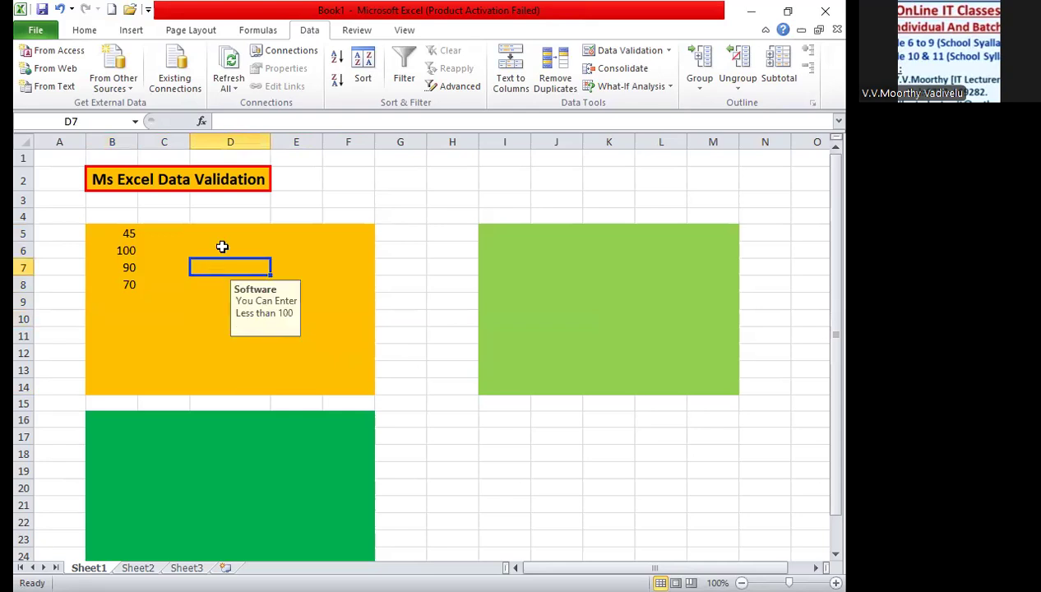
pyautogui.click(216, 247)
pyautogui.click(179, 237)
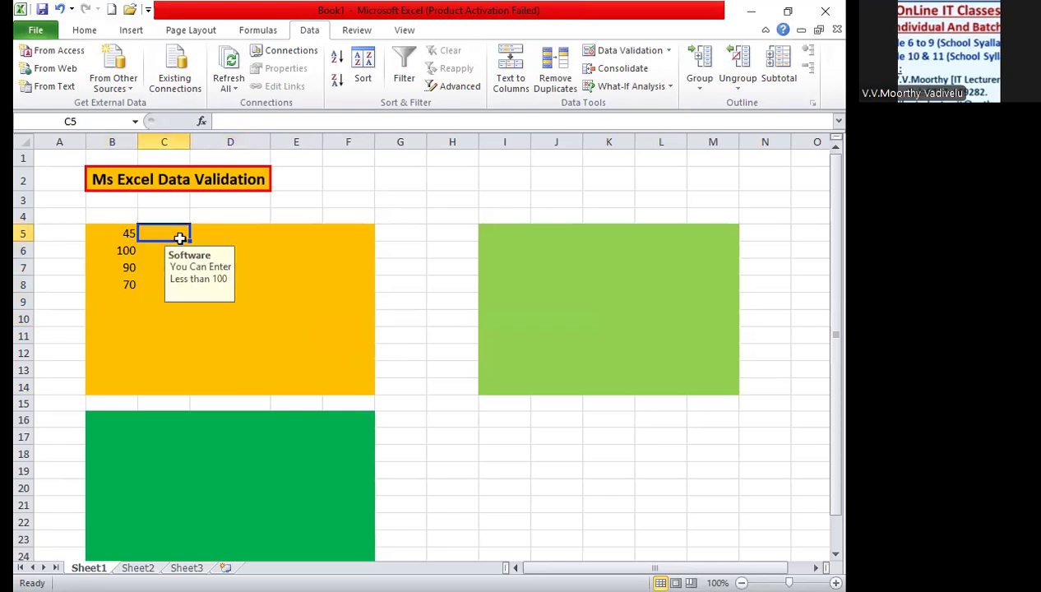
pyautogui.click(258, 265)
pyautogui.click(302, 314)
pyautogui.click(332, 269)
pyautogui.click(293, 248)
pyautogui.click(249, 279)
pyautogui.click(213, 349)
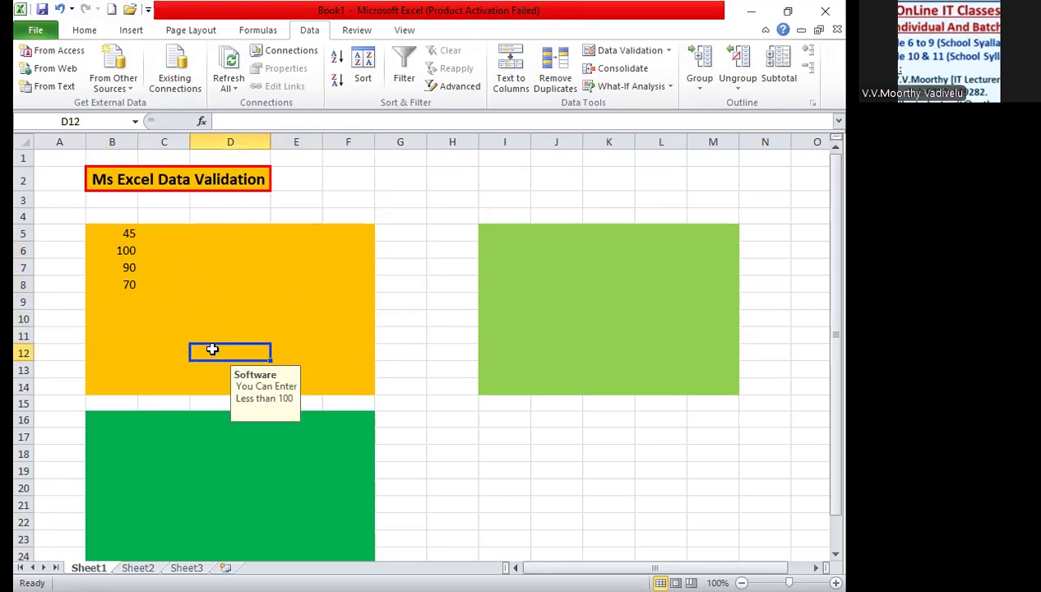
pyautogui.click(314, 352)
pyautogui.click(348, 302)
pyautogui.click(347, 271)
pyautogui.click(288, 262)
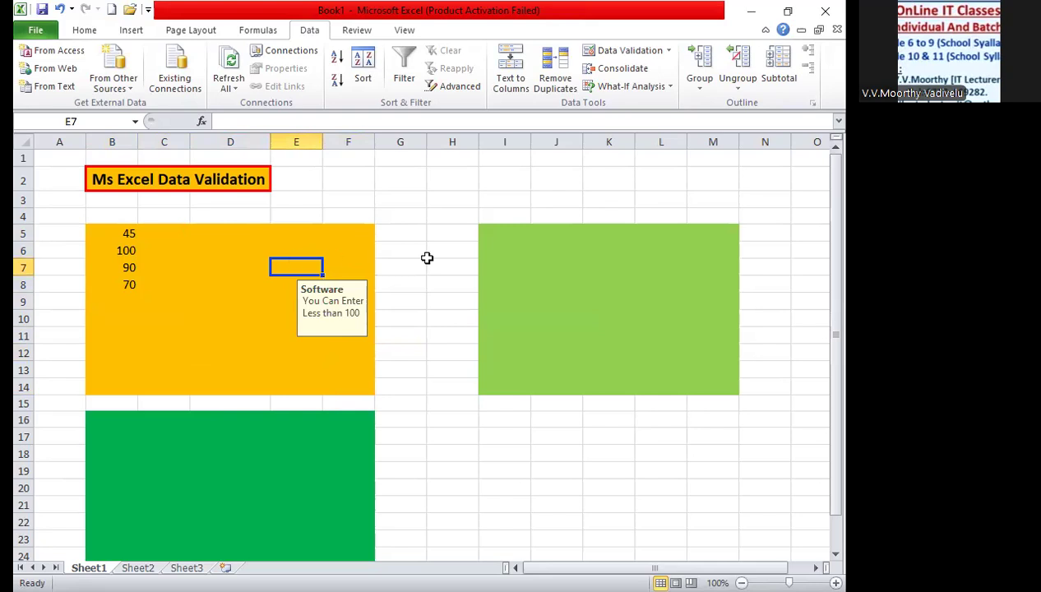
# Step: Set up a data validation rule for the light green range I5:M14 allowing only a text length equal to 3
pyautogui.moveTo(489, 237); pyautogui.dragTo(700, 383)
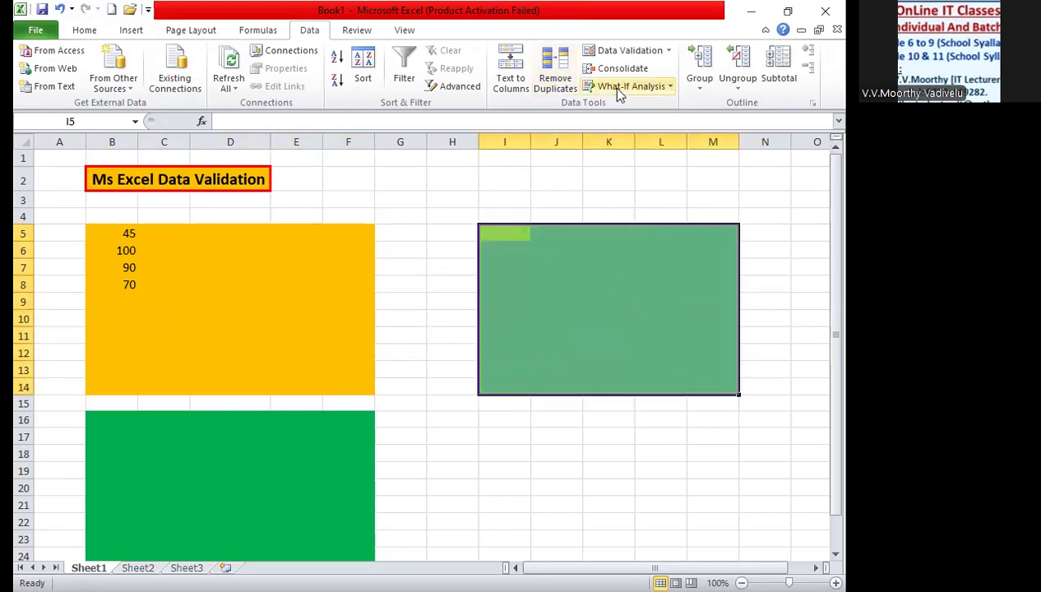
pyautogui.click(668, 51)
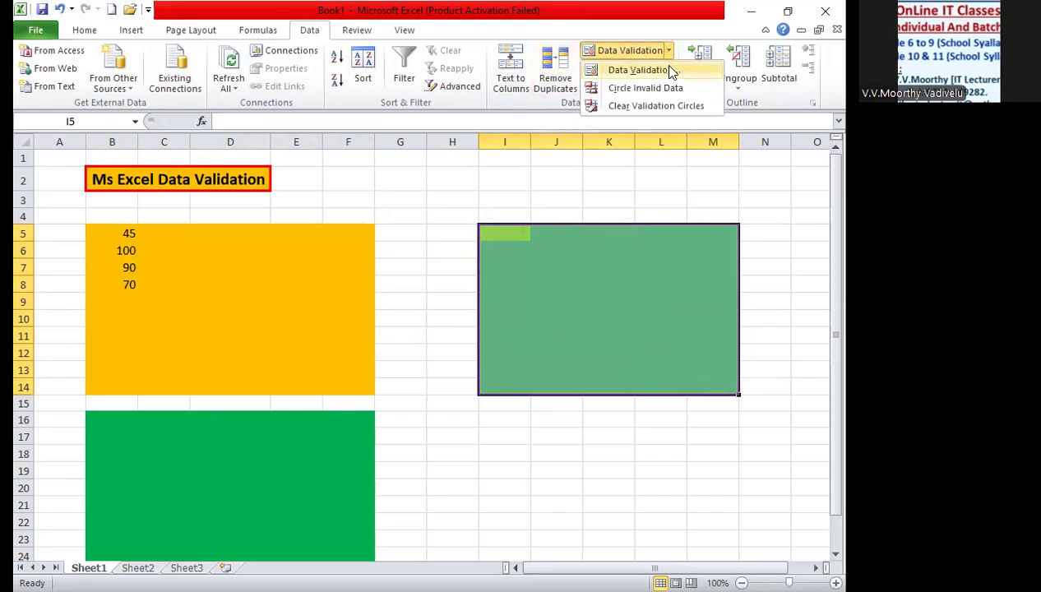
pyautogui.click(671, 72)
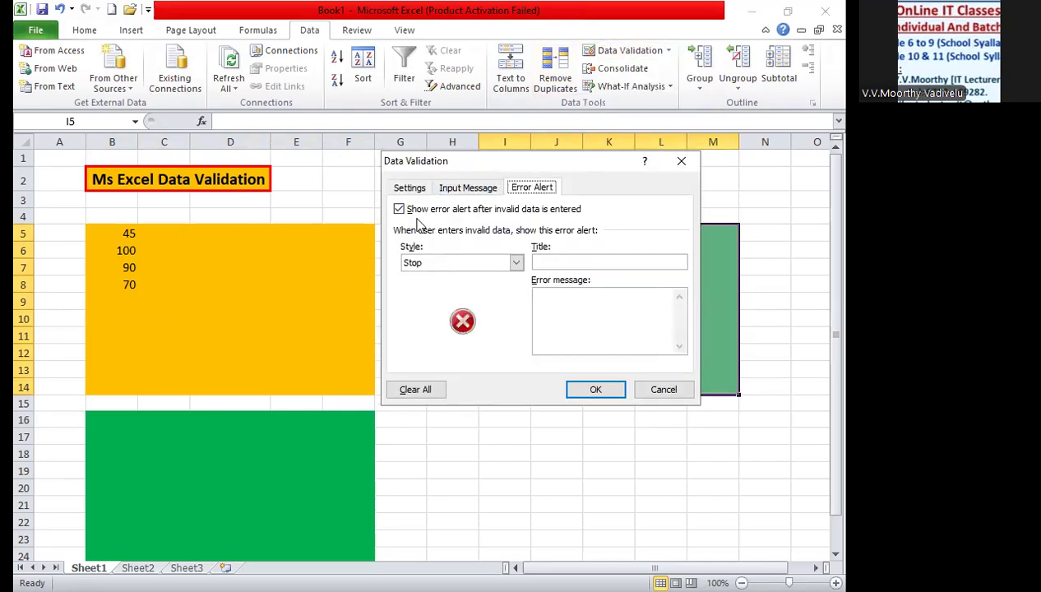
pyautogui.click(410, 191)
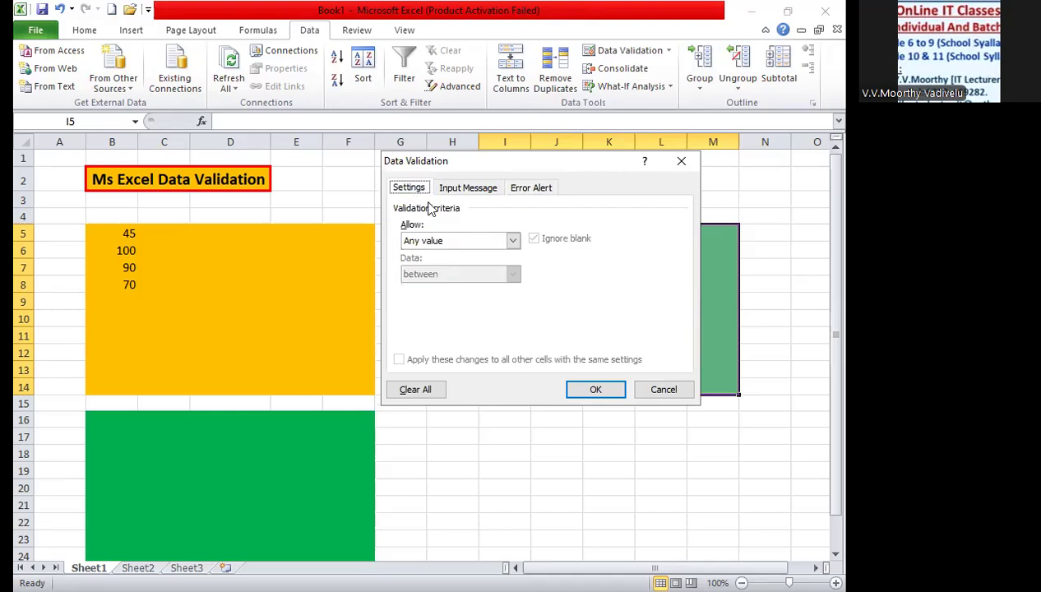
pyautogui.click(514, 242)
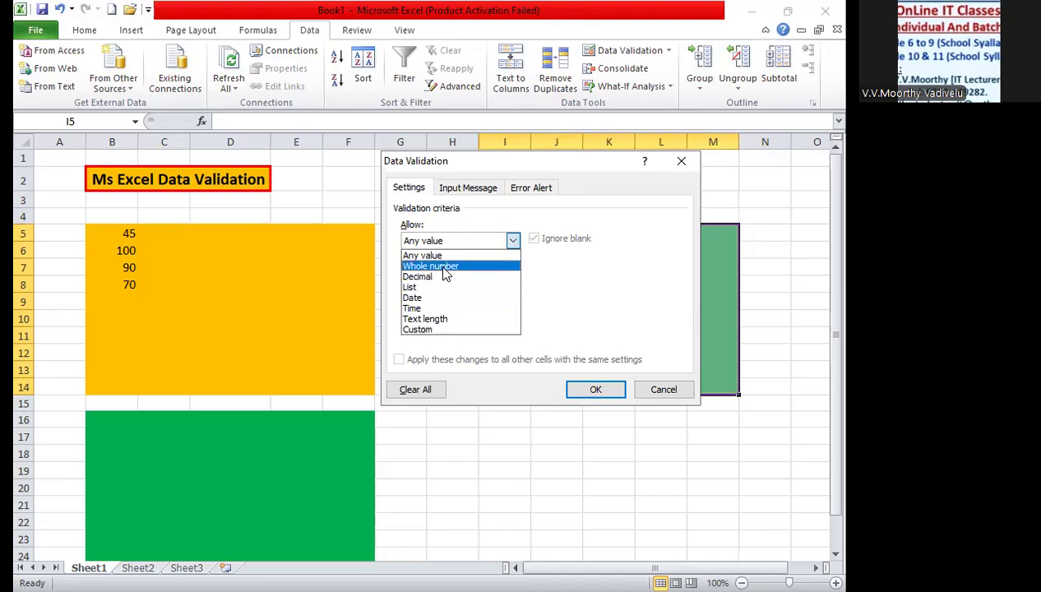
pyautogui.click(442, 319)
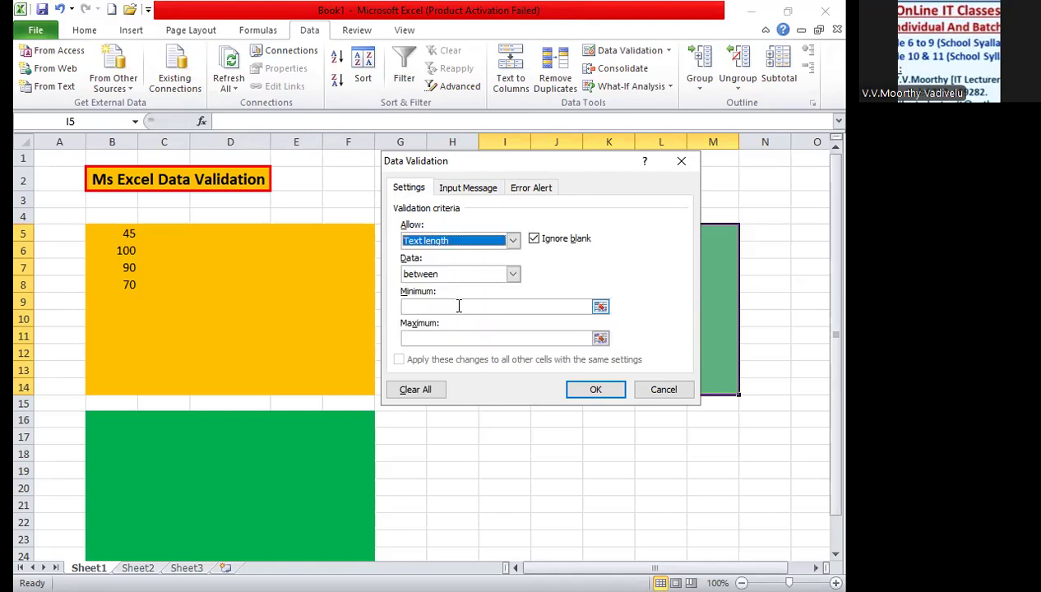
pyautogui.click(510, 276)
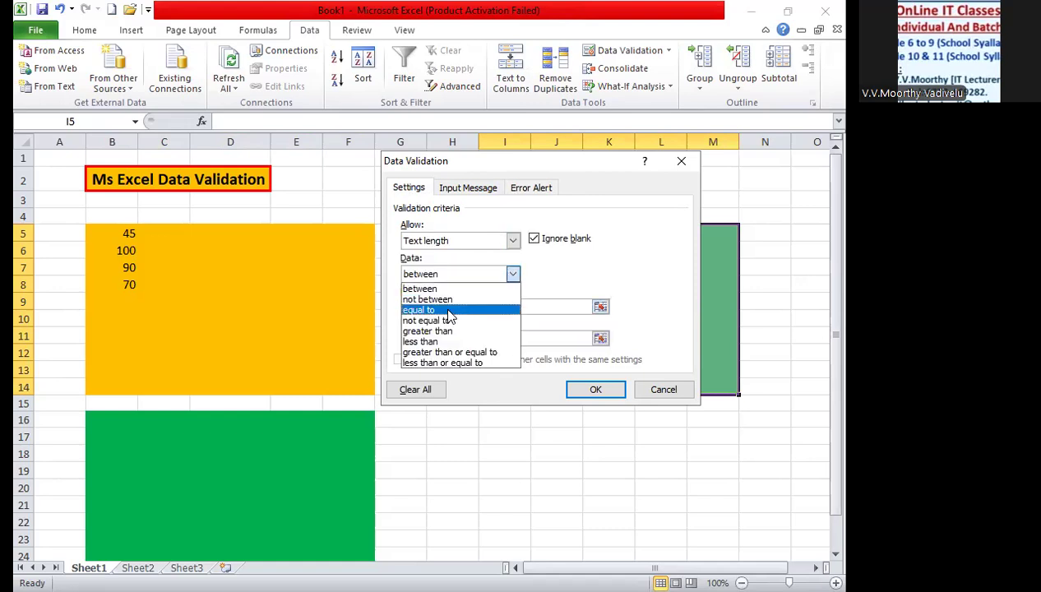
pyautogui.click(449, 312)
pyautogui.click(463, 306)
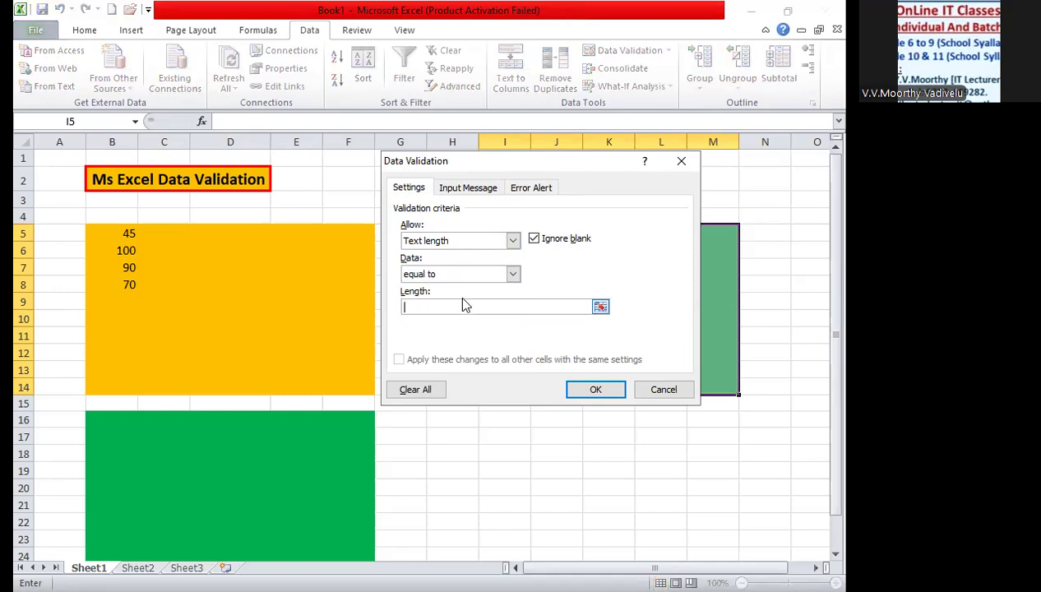
pyautogui.write('3')
# Step: Give the text length rule an input message titled "Software" with the text "Text Length =3"
pyautogui.click(468, 188)
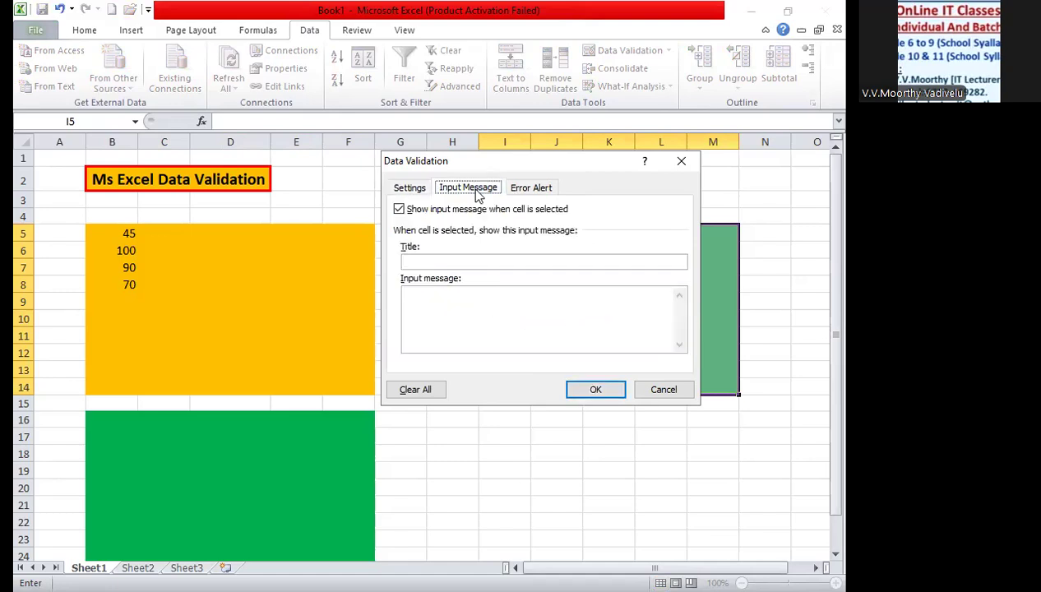
pyautogui.click(461, 258)
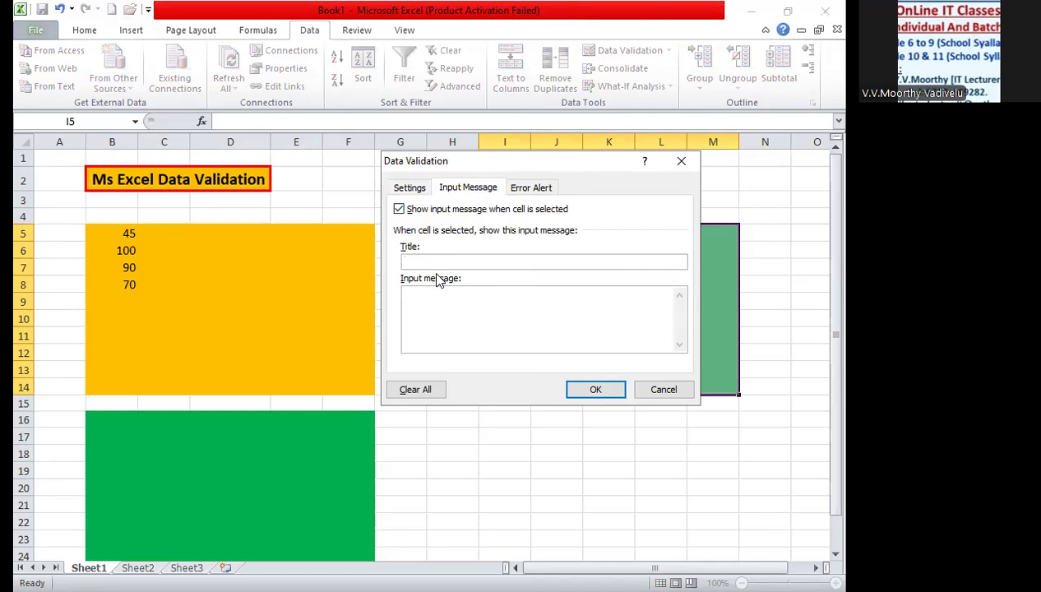
pyautogui.click(544, 189)
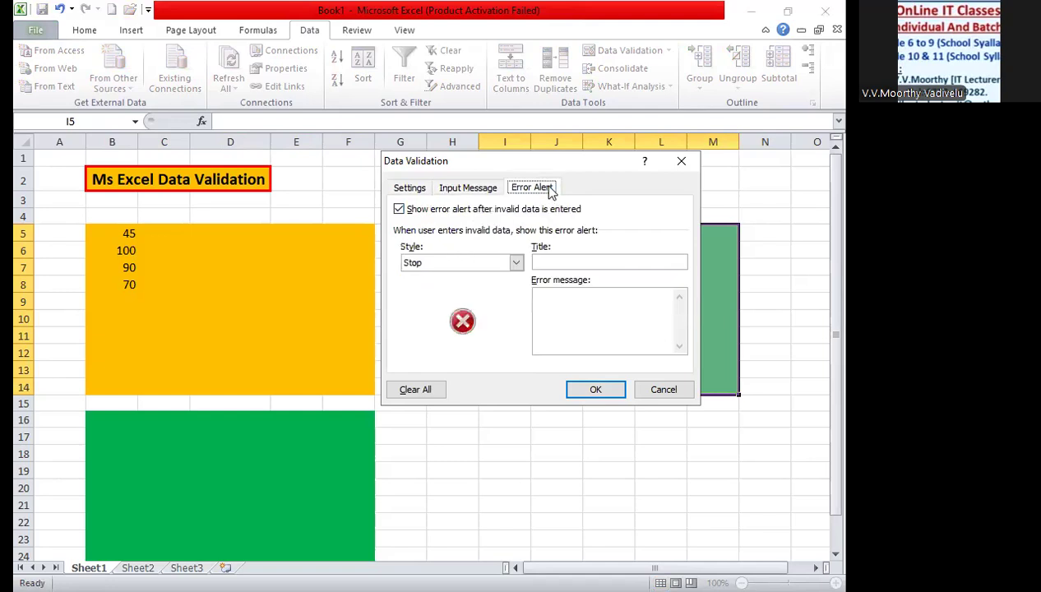
pyautogui.click(471, 190)
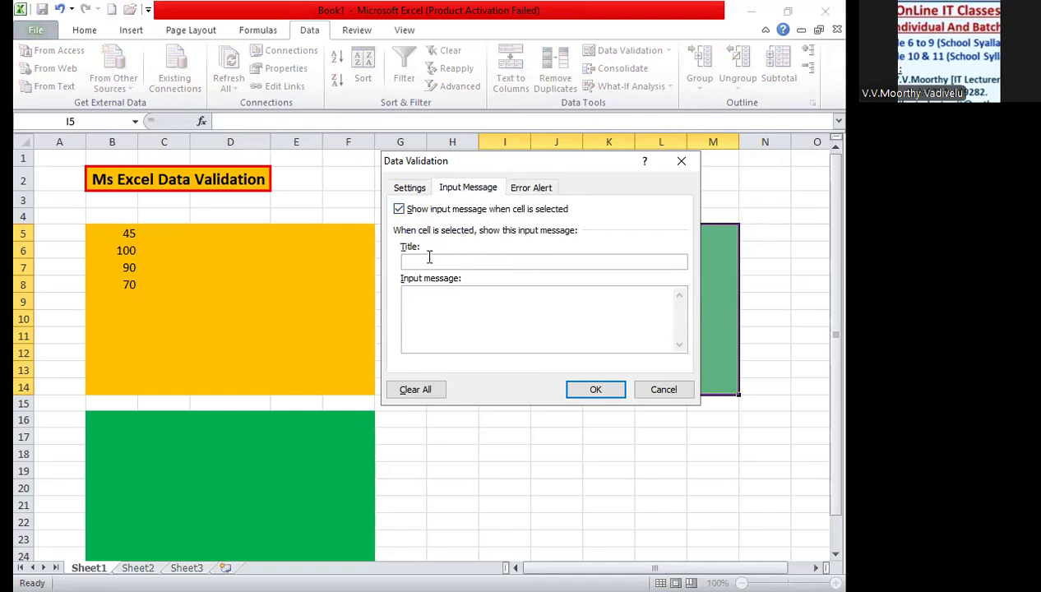
pyautogui.write('Software')
pyautogui.click(432, 294)
pyautogui.write('Text Length =3')
# Step: Add a Stop-style error alert titled "Software" with the message "Wrong" and apply the validation to the light green range
pyautogui.click(535, 188)
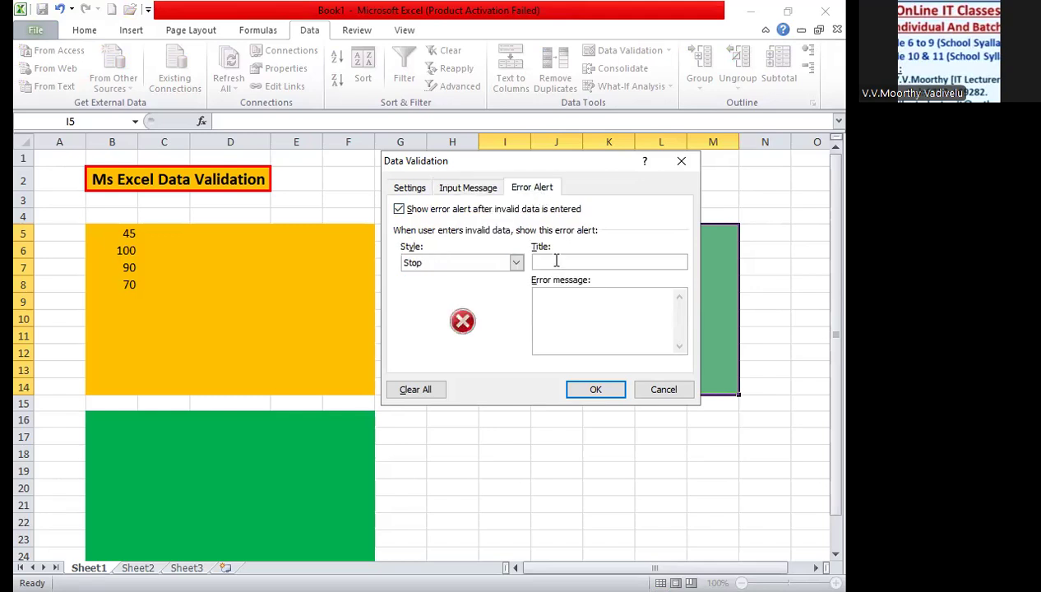
pyautogui.write('Software')
pyautogui.click(583, 308)
pyautogui.write('Wrong')
pyautogui.click(589, 395)
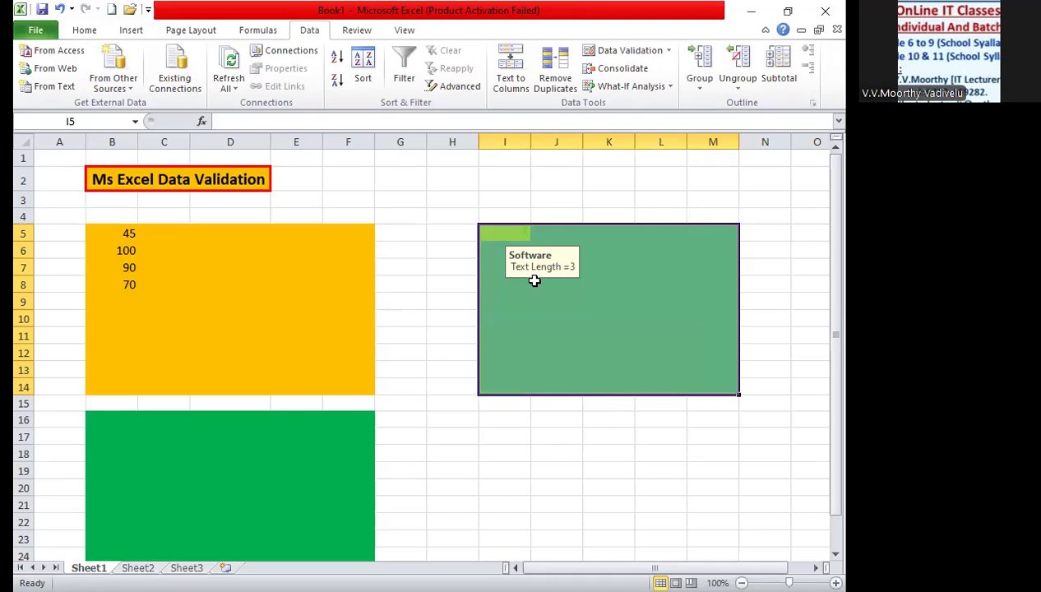
# Step: Test the rule in cell J5 by trying "qwer", cancelling that entry, and entering 123 instead
pyautogui.click(543, 235)
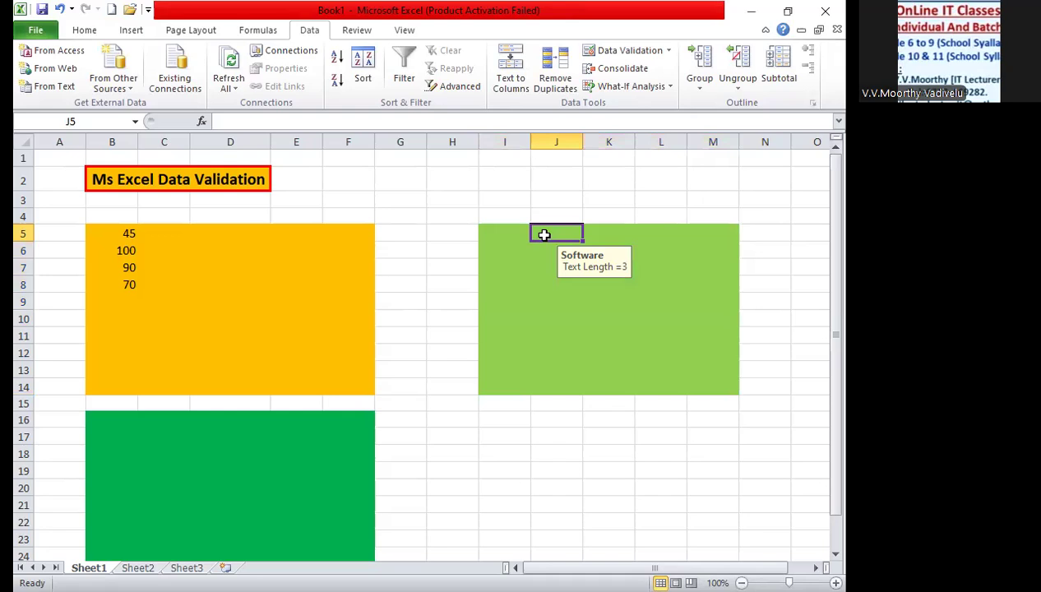
pyautogui.write('qwer')
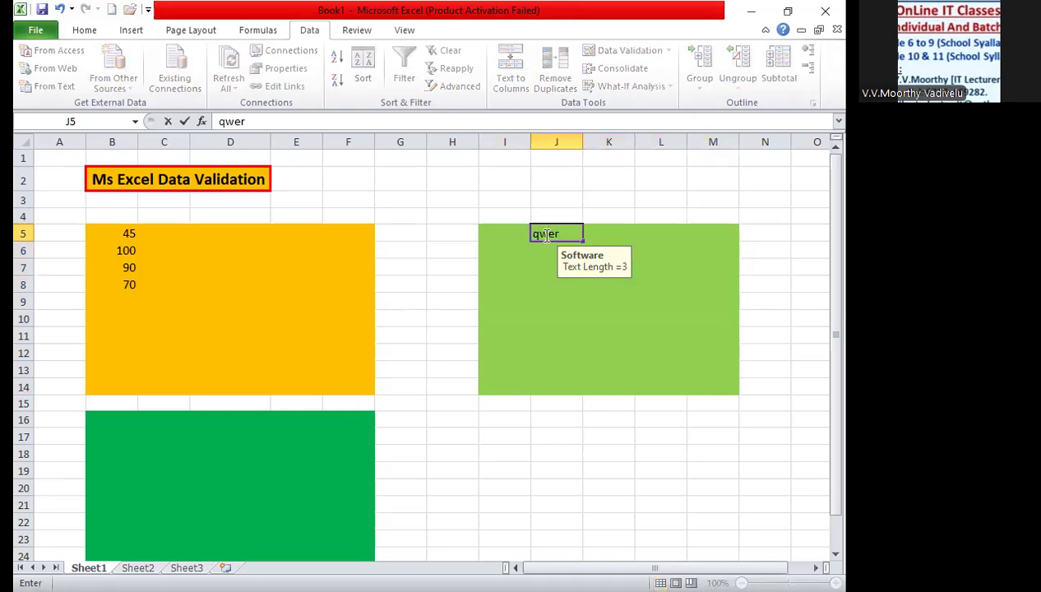
pyautogui.press('Return')
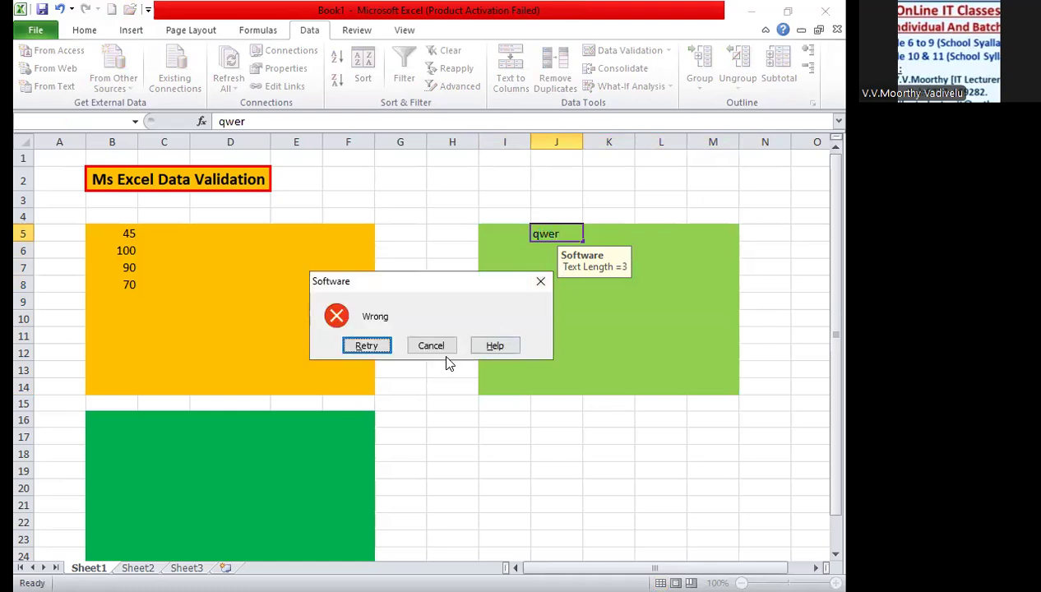
pyautogui.click(442, 349)
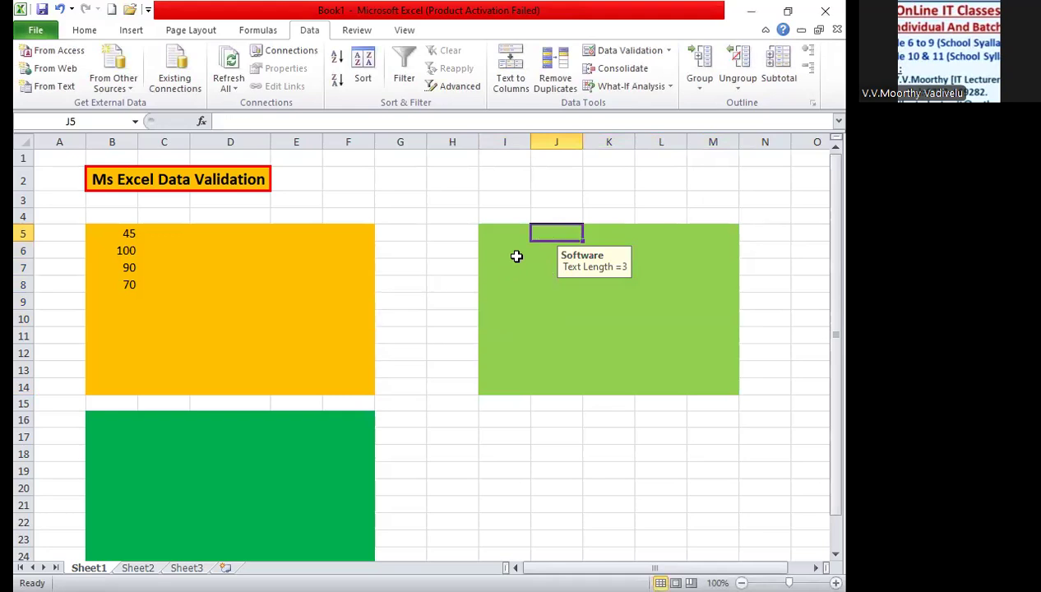
pyautogui.write('123')
pyautogui.press('Return')
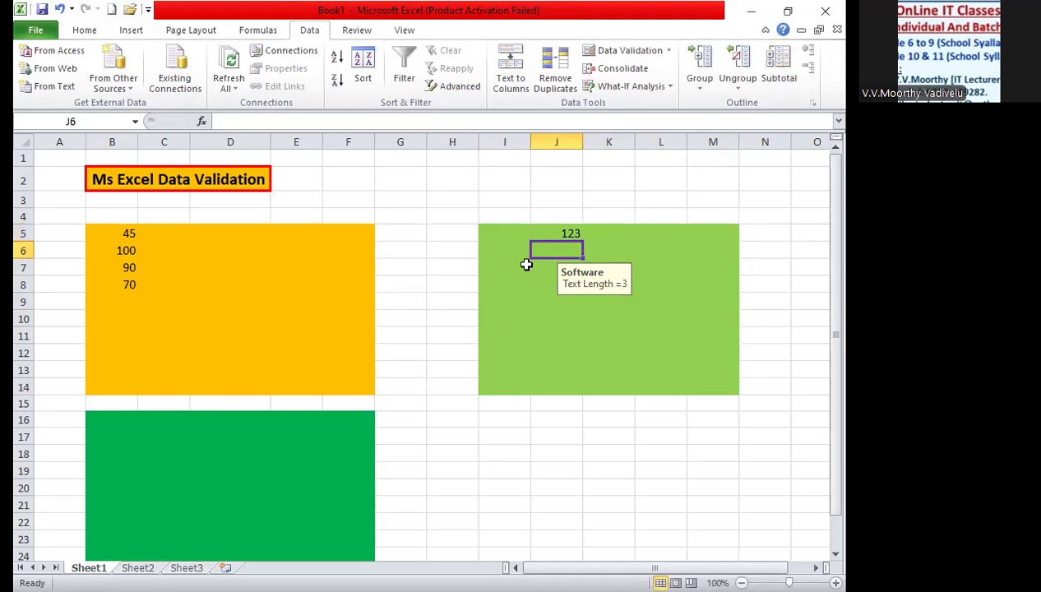
# Step: Test the text length rule by entering "asd" in J6, then trying 1234 in J7 and cancelling that entry
pyautogui.write('asd')
pyautogui.press('Return')
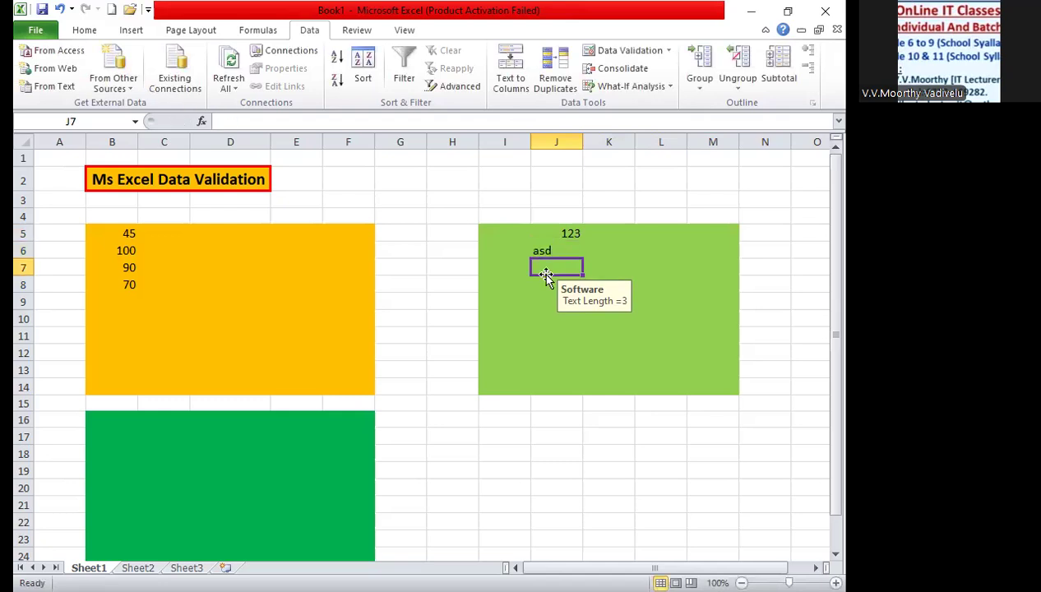
pyautogui.write('1')
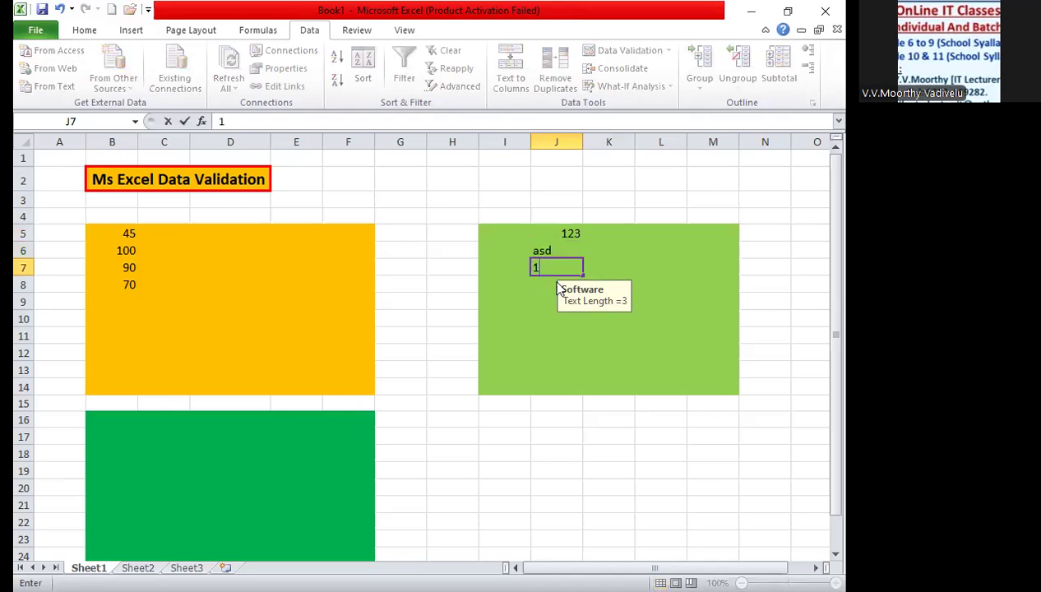
pyautogui.write('234')
pyautogui.press('Return')
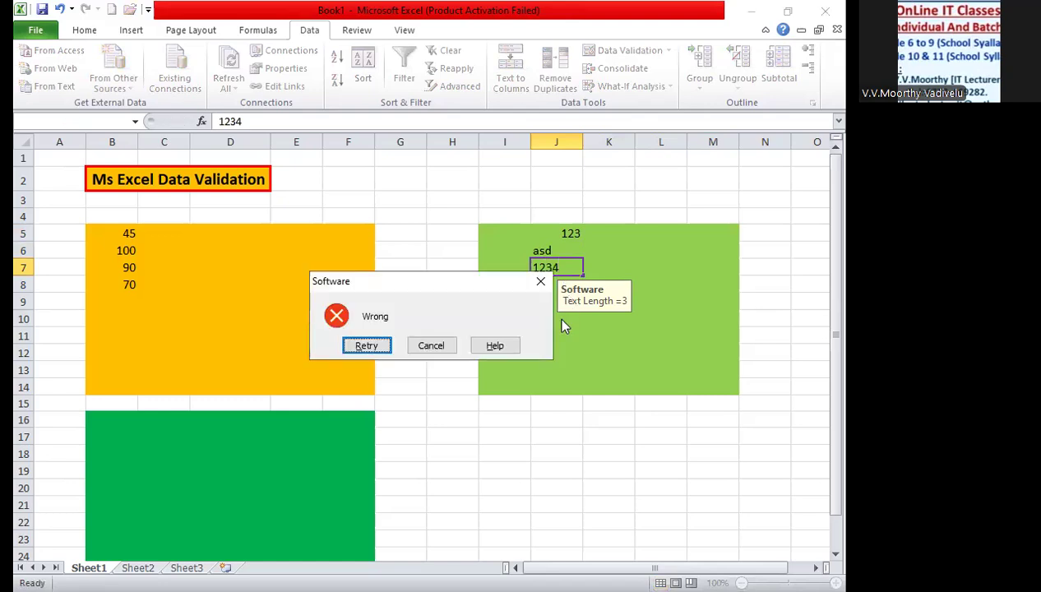
pyautogui.click(439, 346)
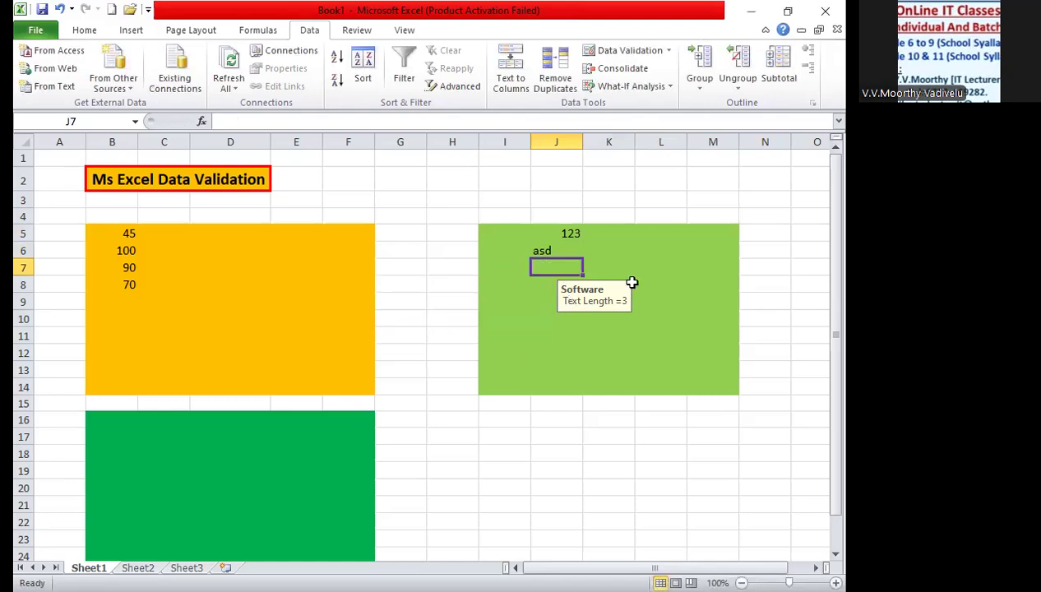
# Step: Select various cells across the light green range to check the input message shown on each
pyautogui.click(652, 270)
pyautogui.click(652, 329)
pyautogui.click(597, 357)
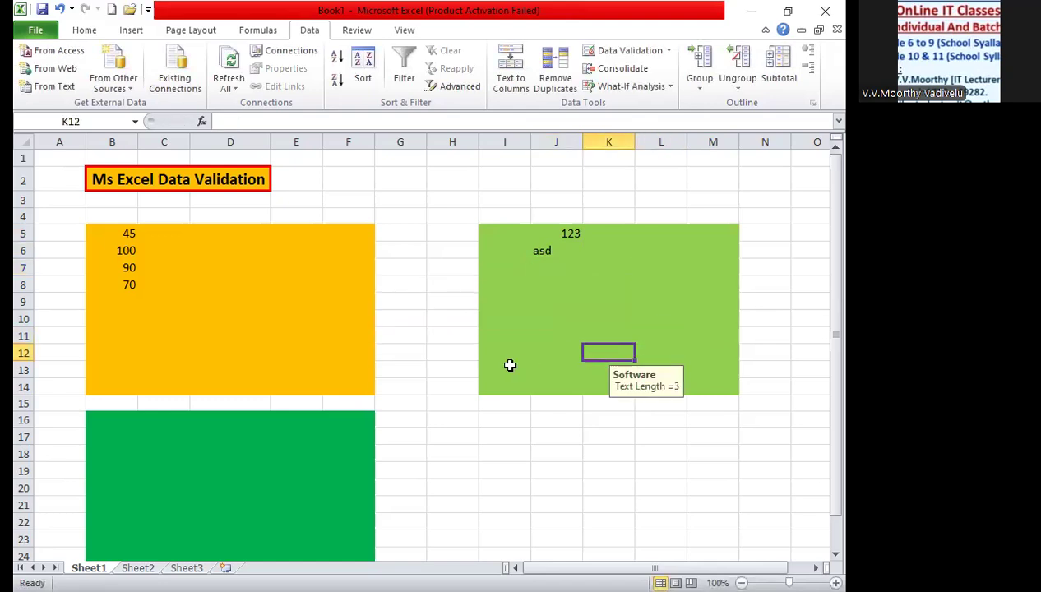
pyautogui.click(509, 367)
pyautogui.click(515, 302)
pyautogui.click(516, 250)
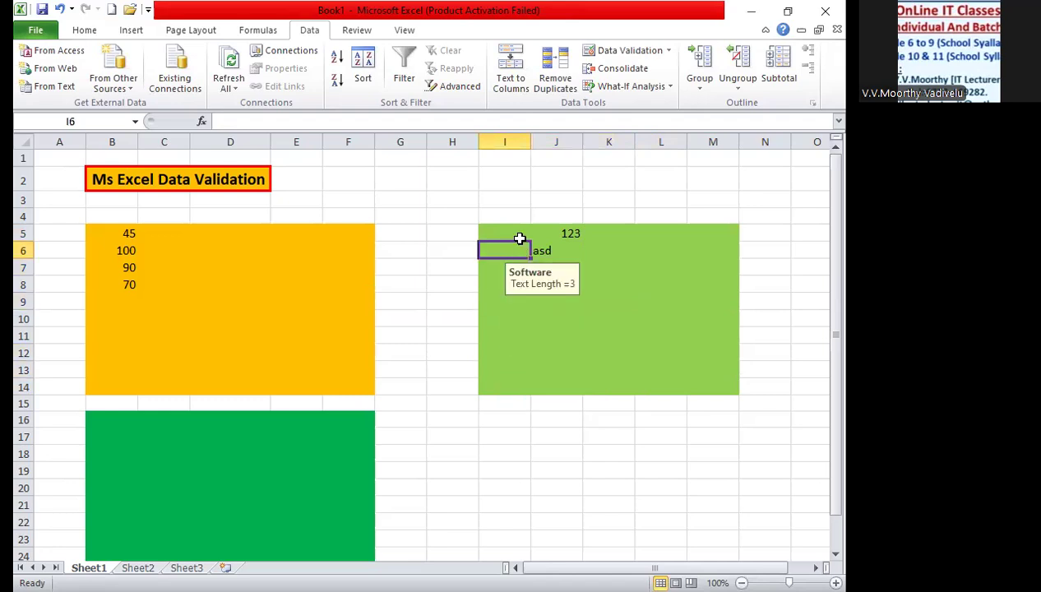
pyautogui.click(518, 235)
pyautogui.click(603, 236)
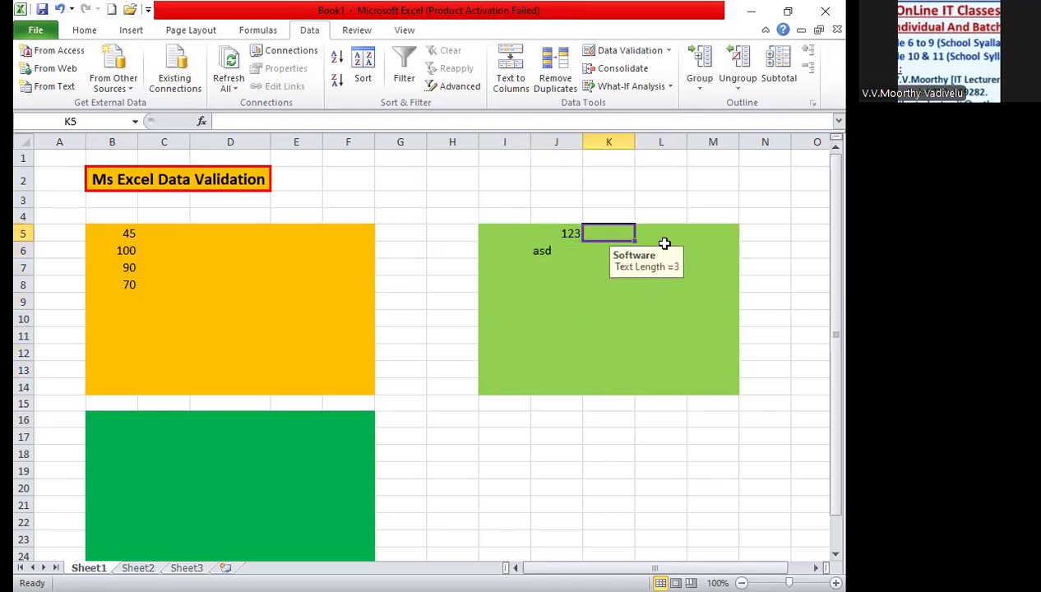
pyautogui.click(668, 237)
pyautogui.click(704, 281)
pyautogui.click(669, 329)
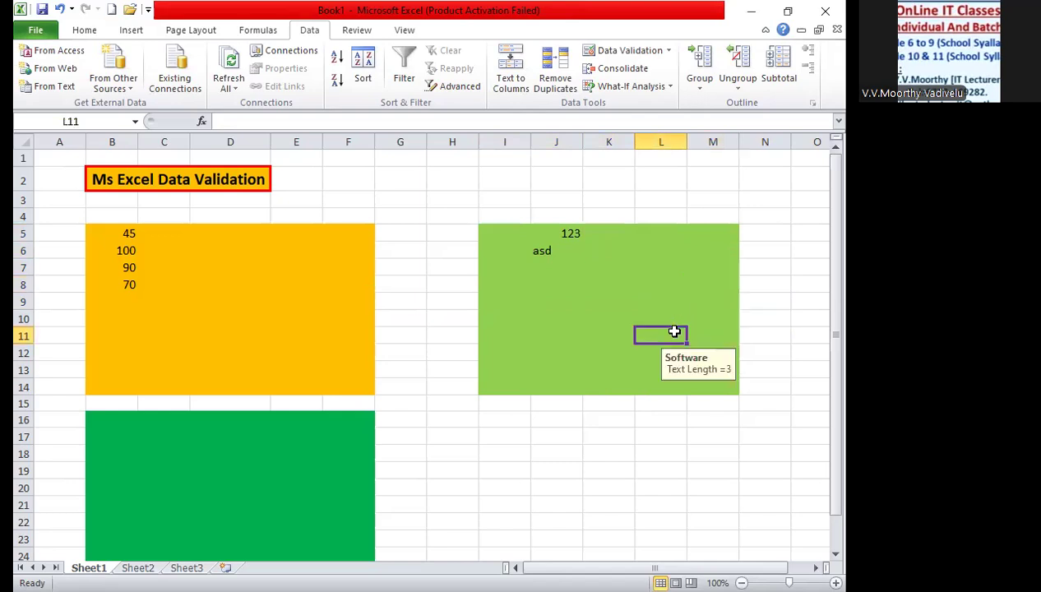
pyautogui.click(586, 370)
pyautogui.click(544, 366)
pyautogui.click(533, 352)
pyautogui.click(516, 336)
pyautogui.click(515, 316)
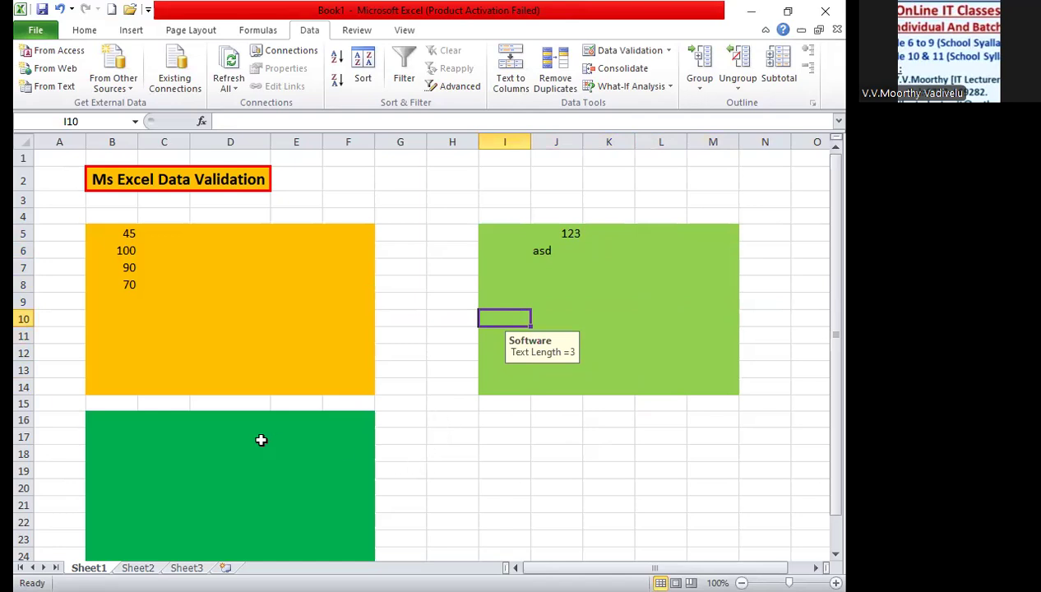
# Step: Enter the limit values 100 in cell H17 and 50 in cell J17
pyautogui.click(475, 434)
pyautogui.write('1')
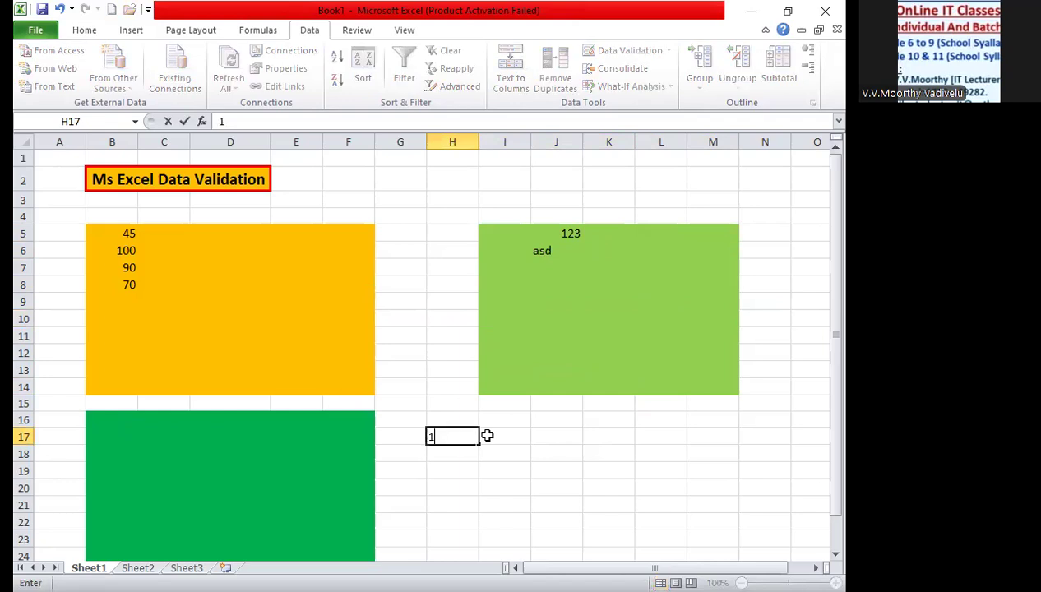
pyautogui.write('00')
pyautogui.click(544, 436)
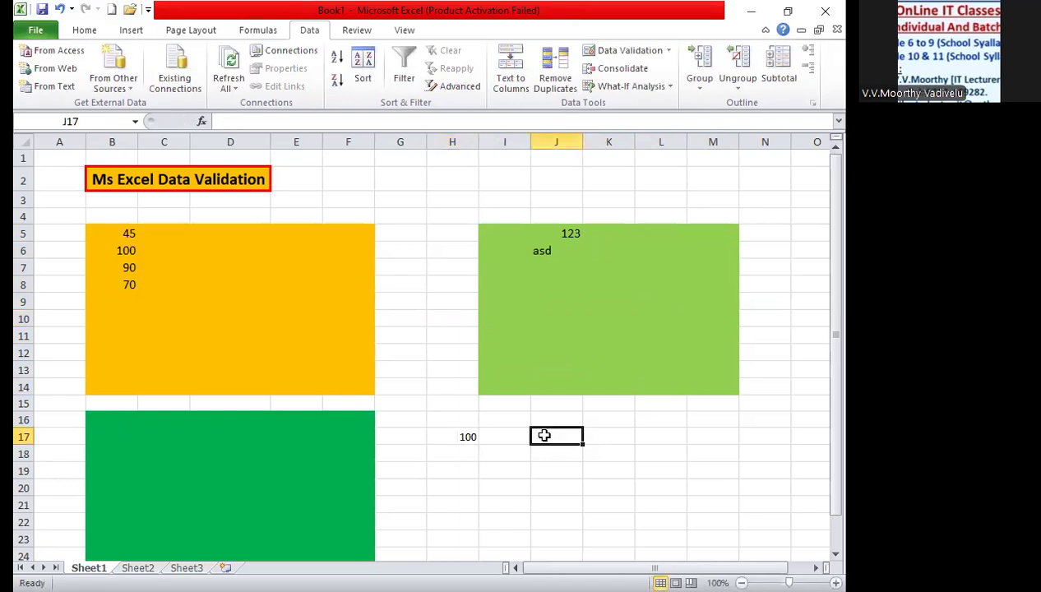
pyautogui.write('50')
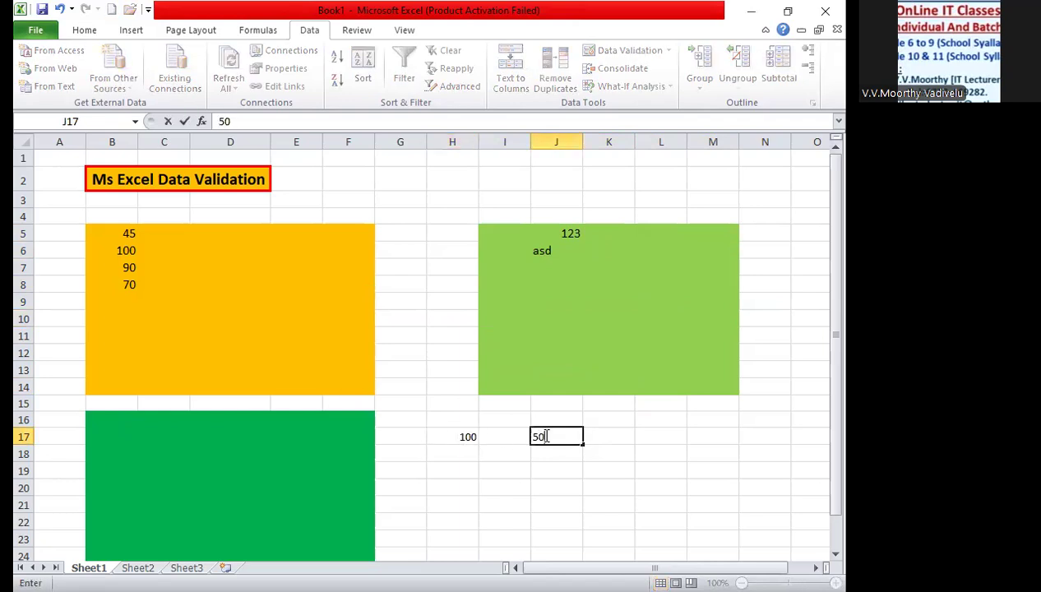
pyautogui.press('Return')
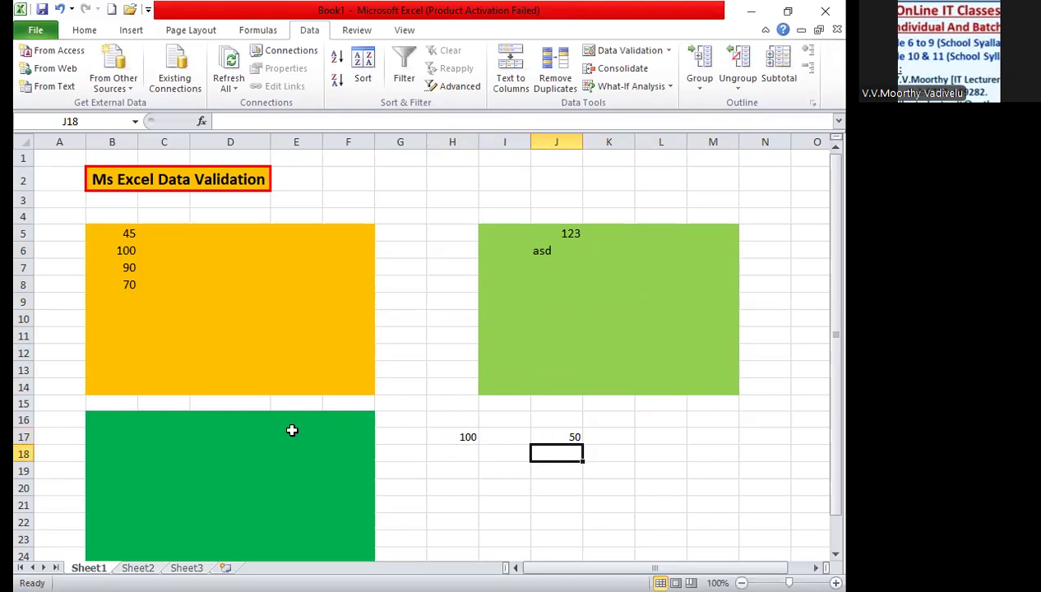
# Step: Start a data validation rule for the dark green range B16:F24 that allows whole numbers between two limits
pyautogui.scroll(-2, 233, 467)
pyautogui.moveTo(118, 307); pyautogui.dragTo(361, 451)
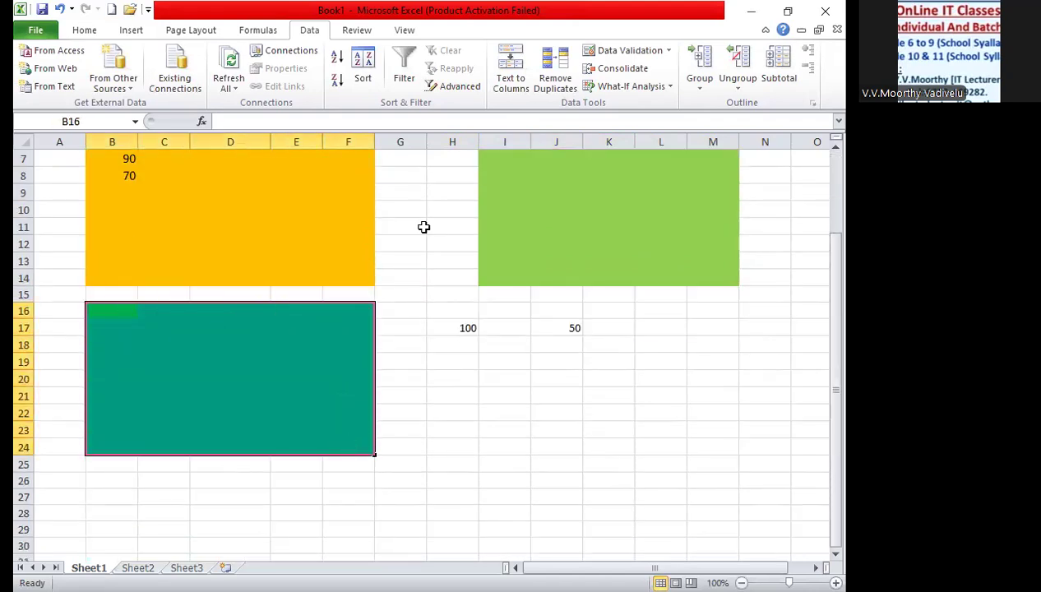
pyautogui.click(668, 51)
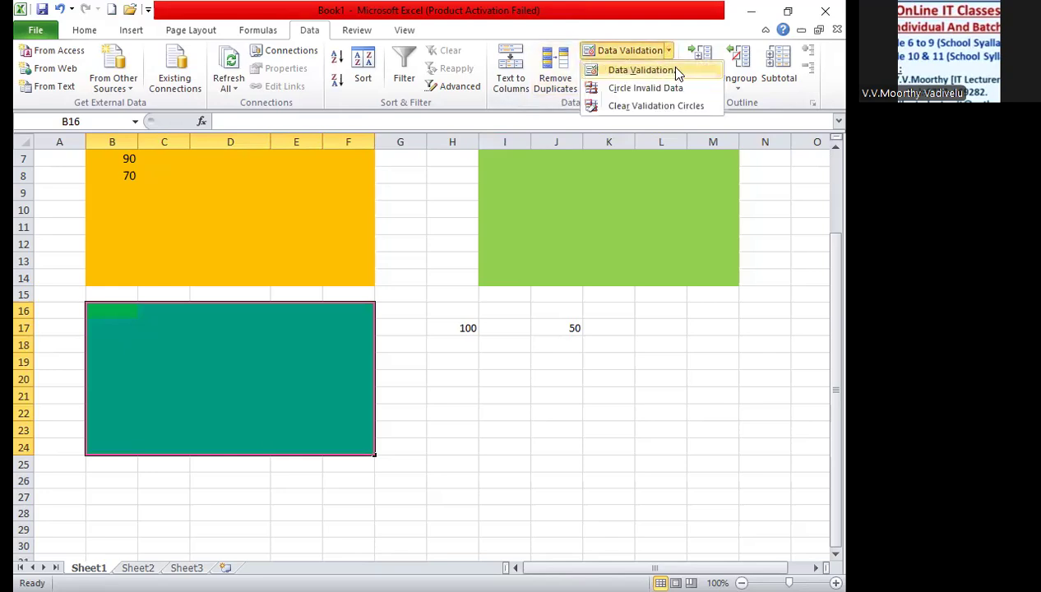
pyautogui.click(642, 71)
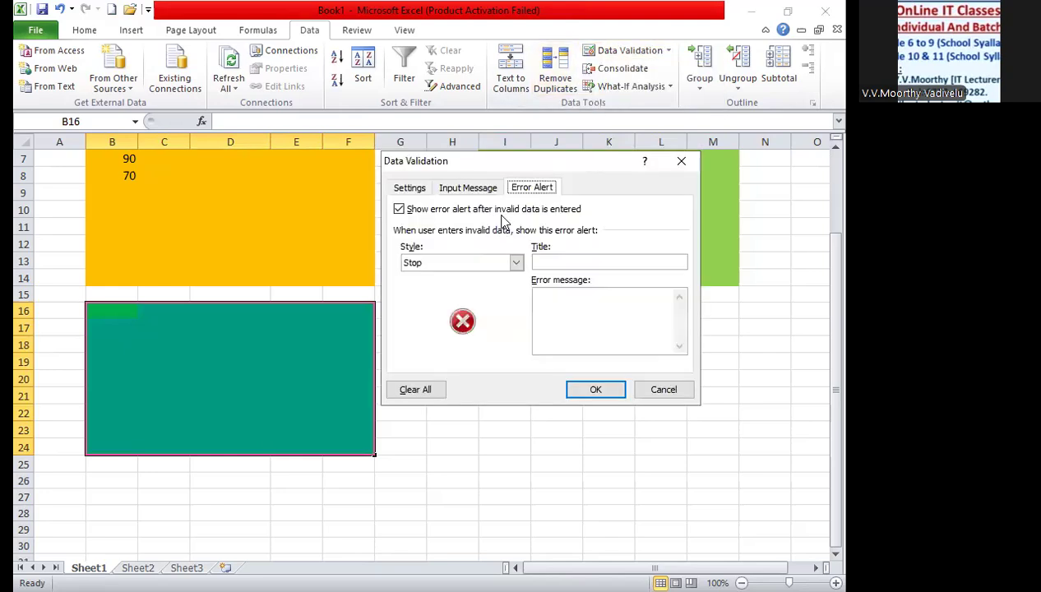
pyautogui.click(410, 188)
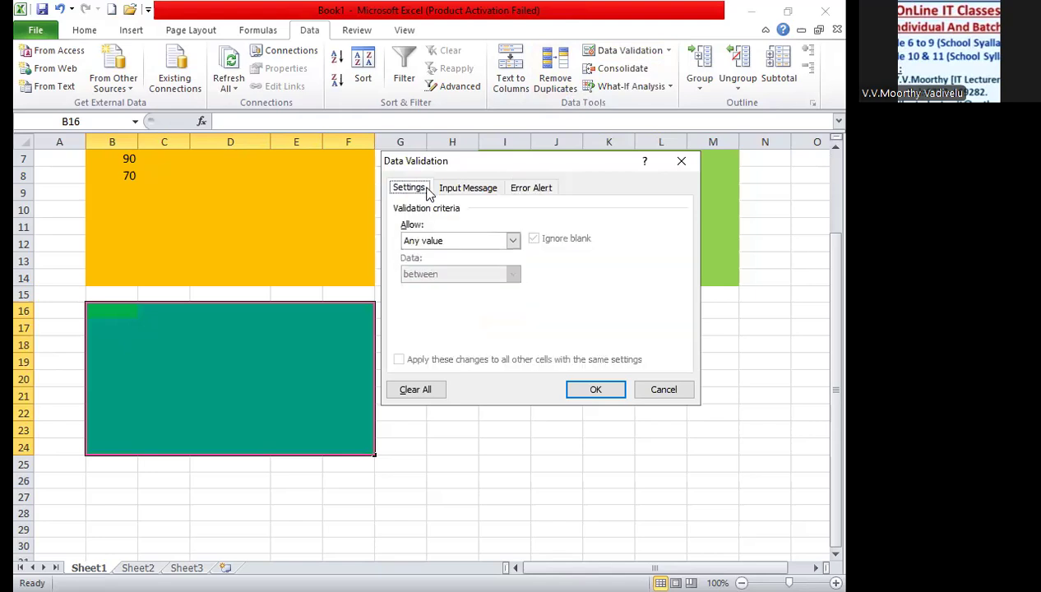
pyautogui.click(512, 241)
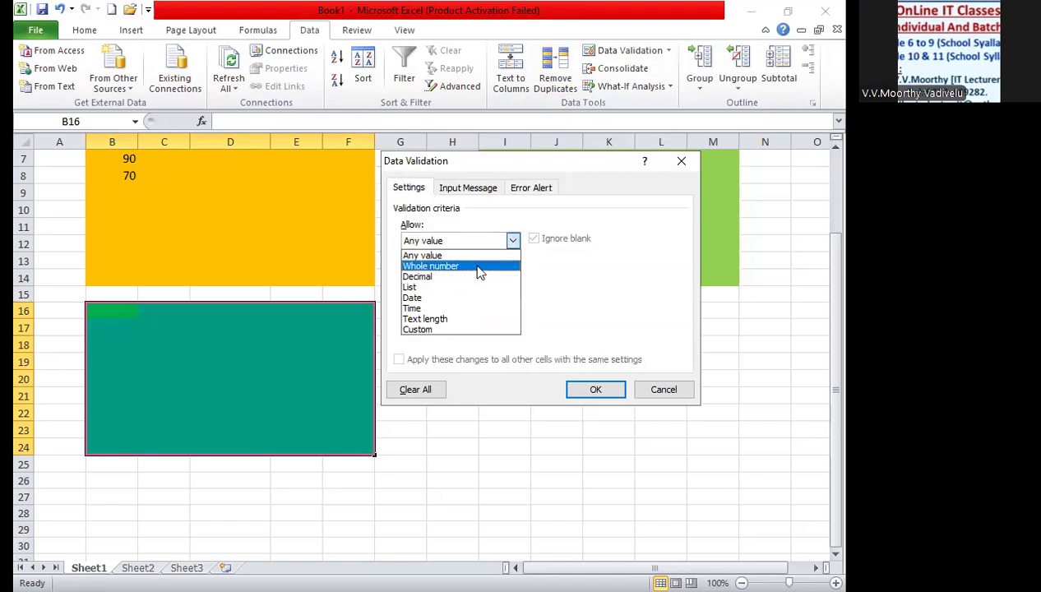
pyautogui.click(479, 267)
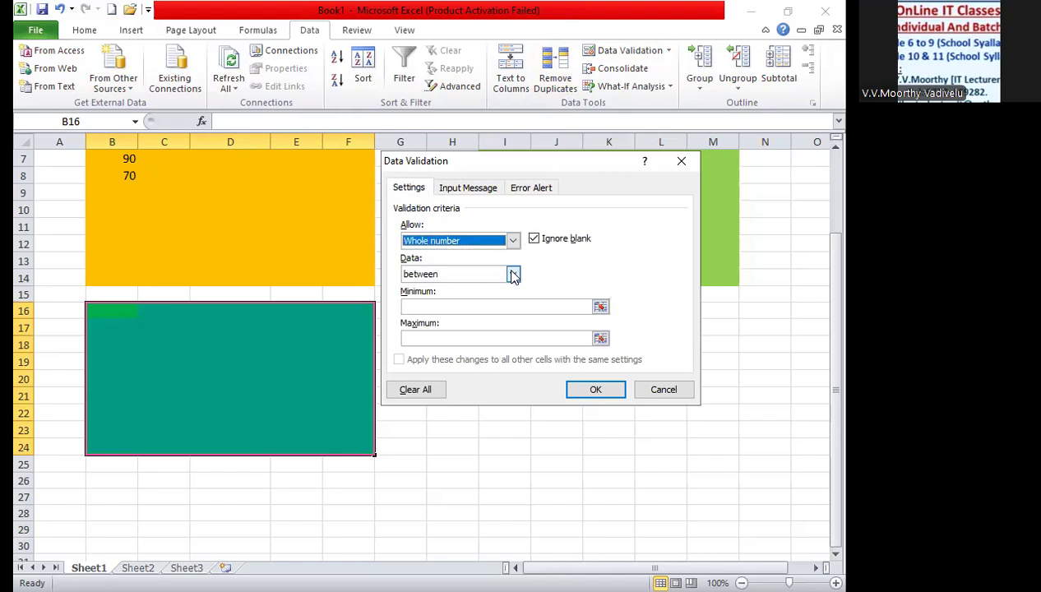
pyautogui.click(514, 275)
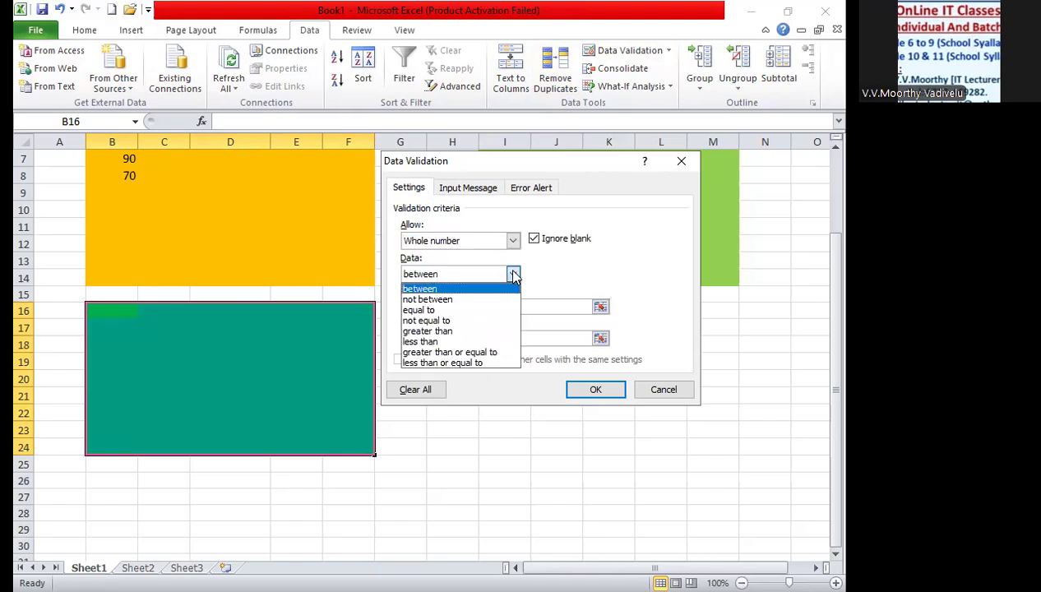
pyautogui.click(541, 290)
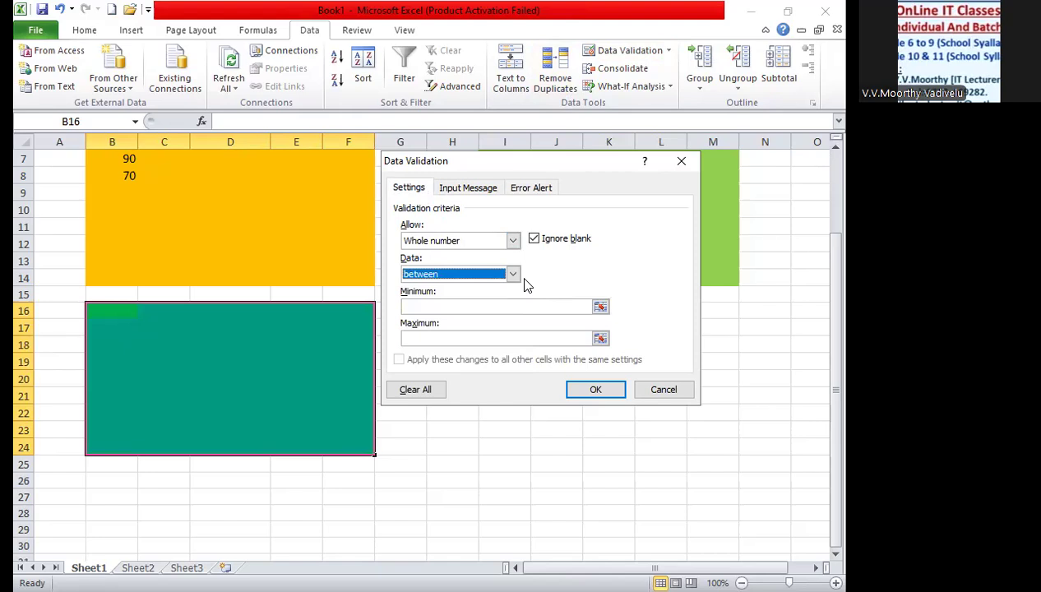
# Step: Reference cell J17 as the minimum and cell H17 as the maximum, and apply the rule without a custom input message or error alert
pyautogui.click(601, 308)
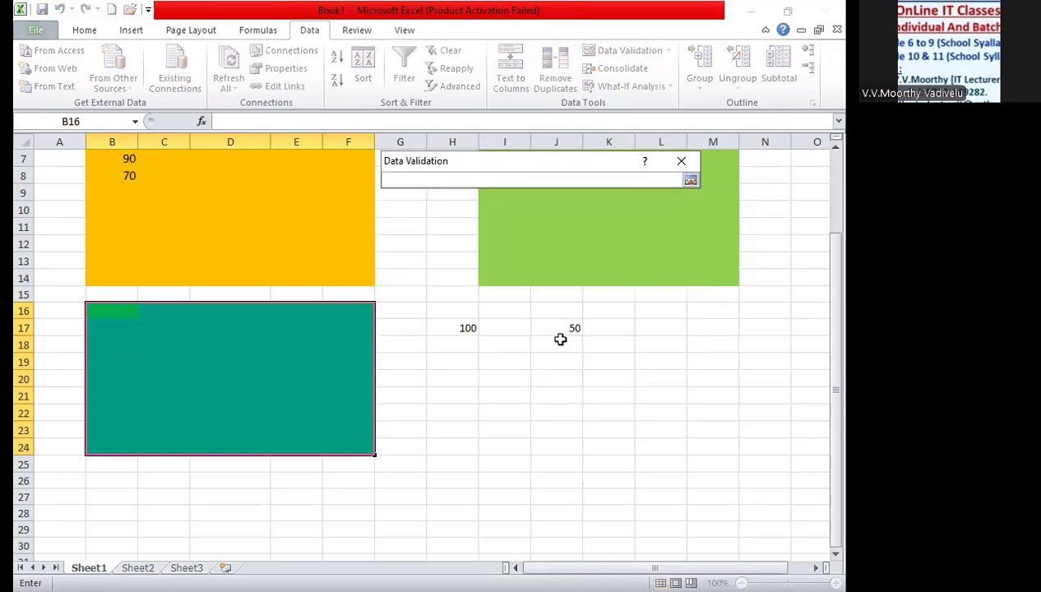
pyautogui.click(472, 326)
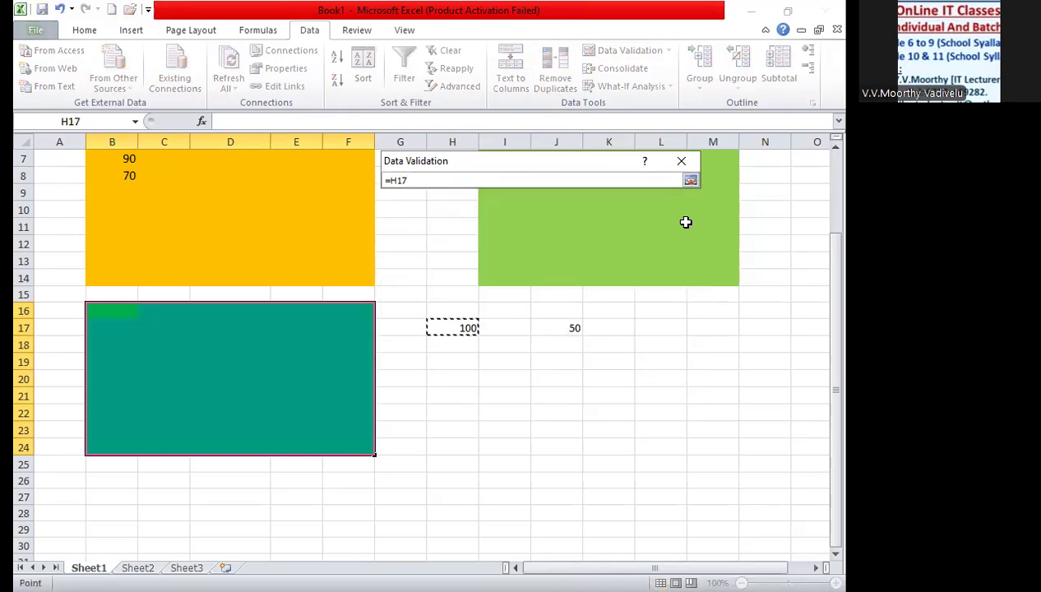
pyautogui.click(561, 323)
pyautogui.click(690, 180)
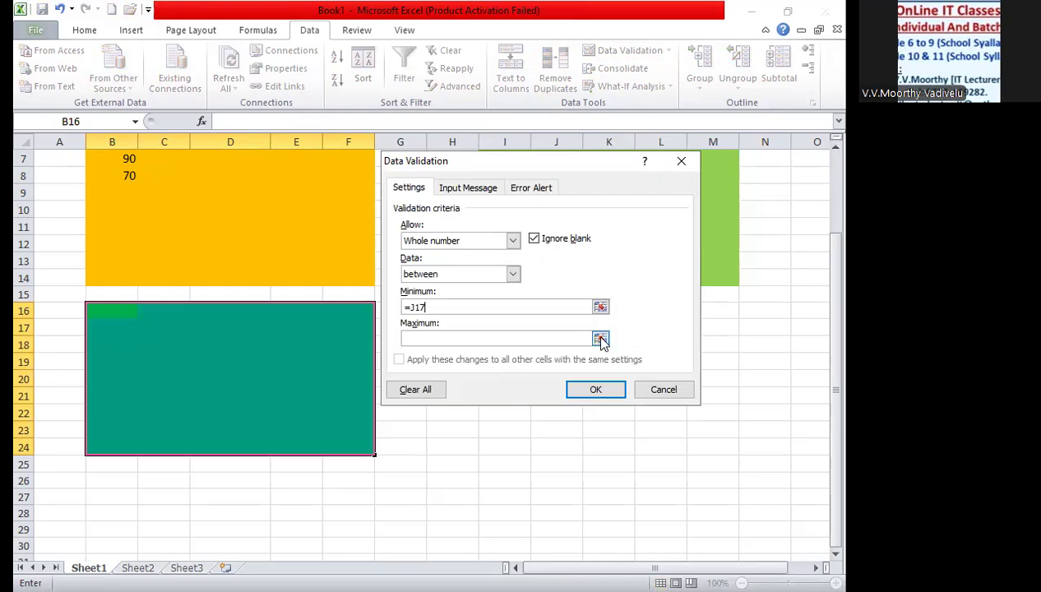
pyautogui.click(601, 339)
pyautogui.click(482, 327)
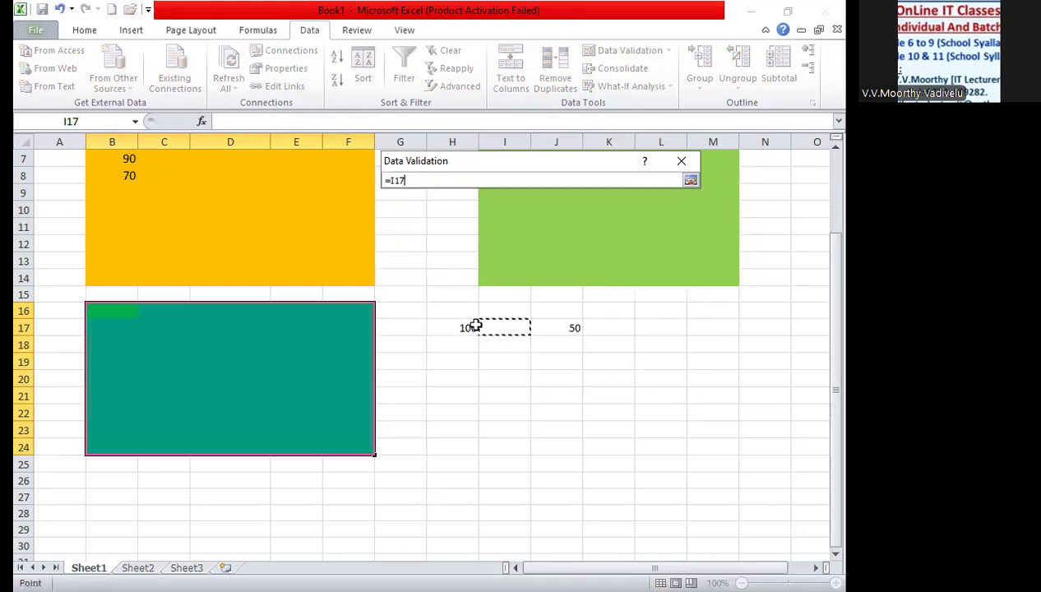
pyautogui.click(473, 327)
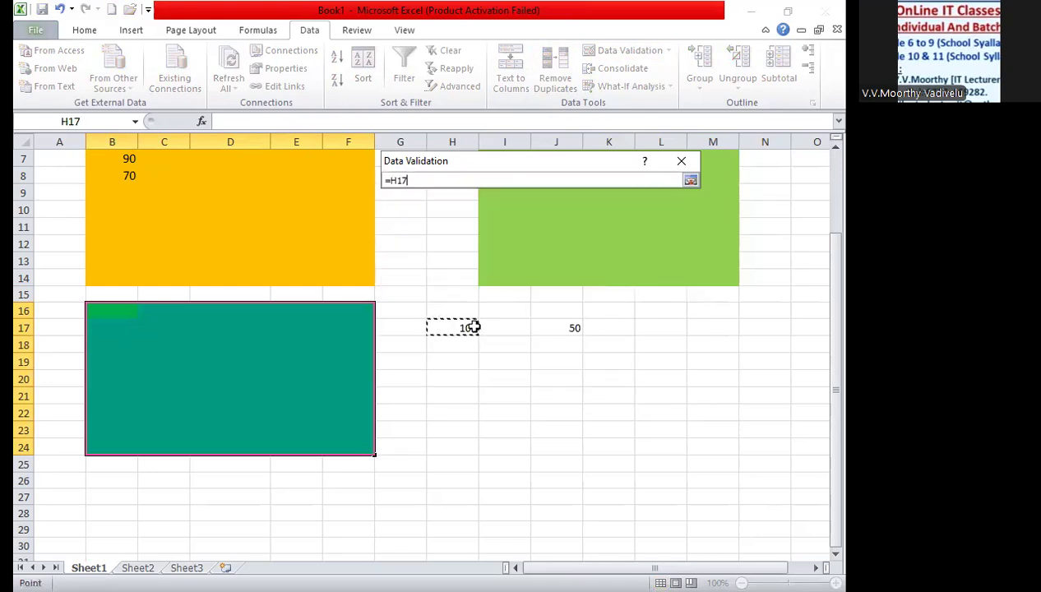
pyautogui.click(691, 180)
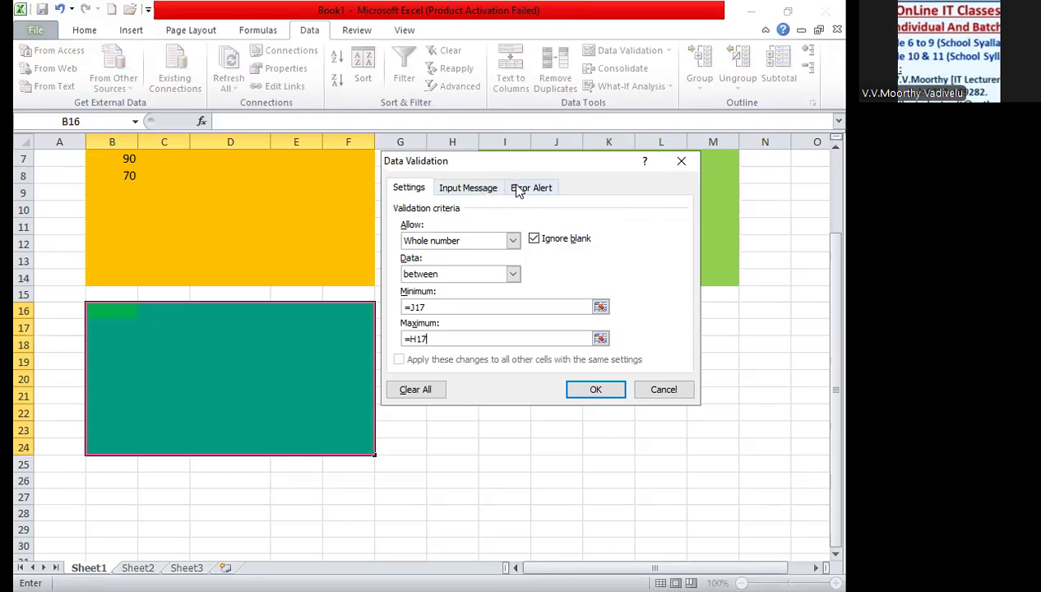
pyautogui.click(517, 187)
pyautogui.click(465, 189)
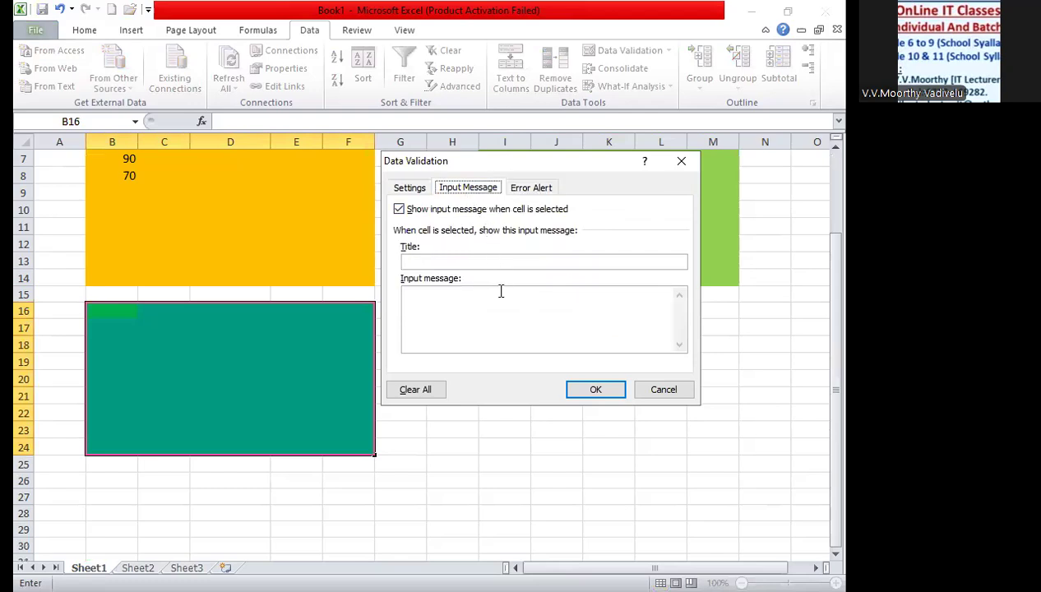
pyautogui.click(596, 391)
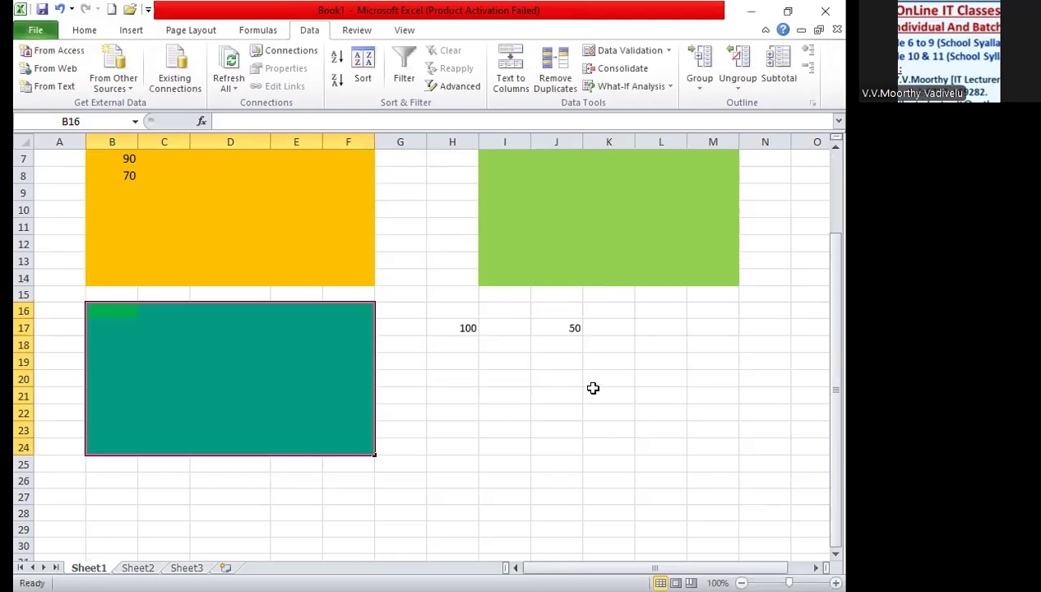
# Step: Test the dark green range by trying 25 in B16, cancelling that entry, and entering 45 in C16
pyautogui.click(403, 388)
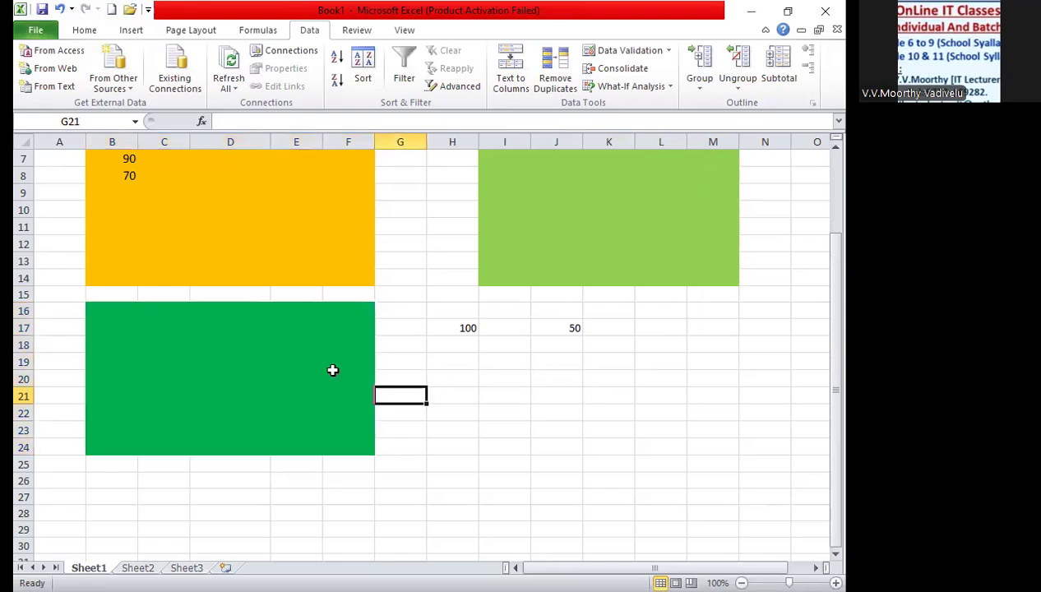
pyautogui.click(115, 310)
pyautogui.write('25')
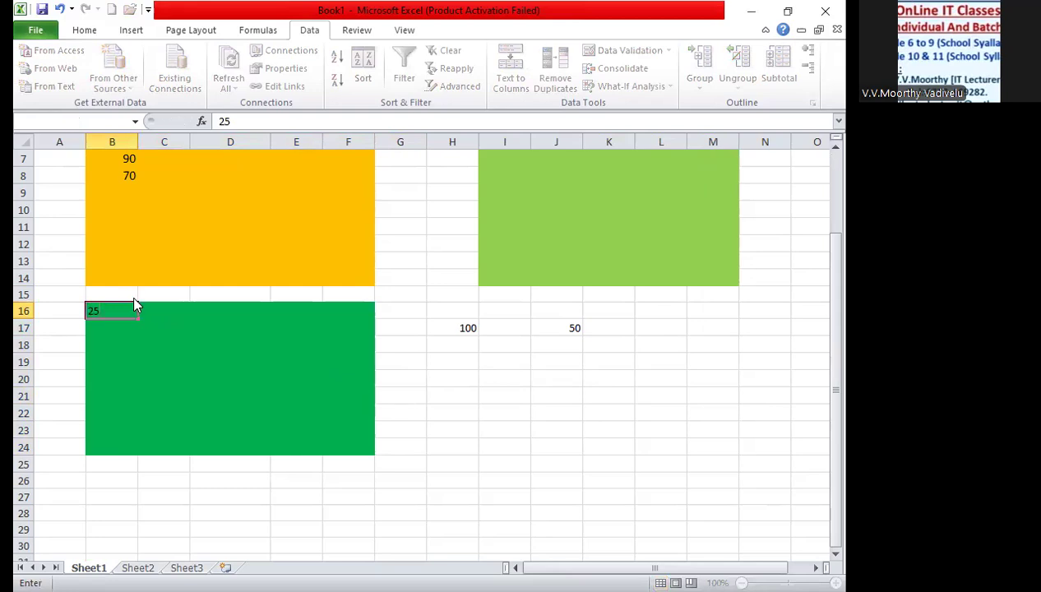
pyautogui.press('Return')
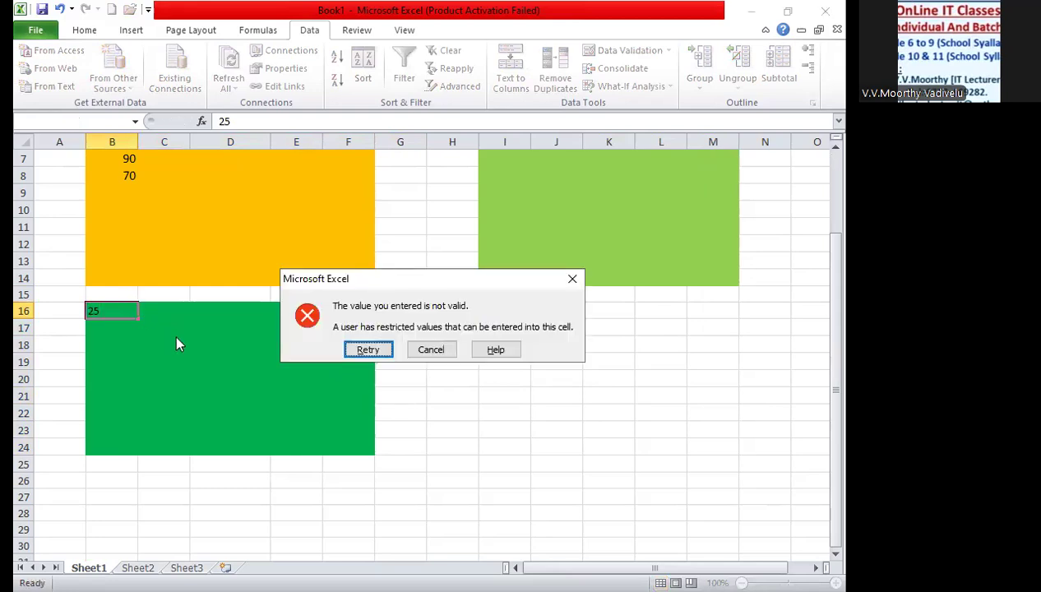
pyautogui.click(440, 352)
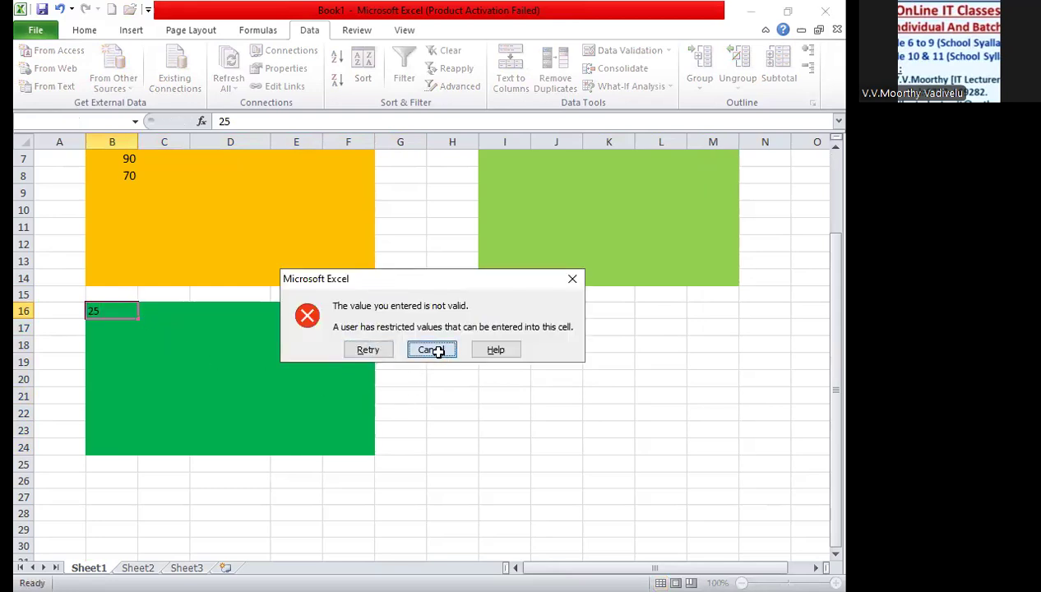
pyautogui.click(164, 313)
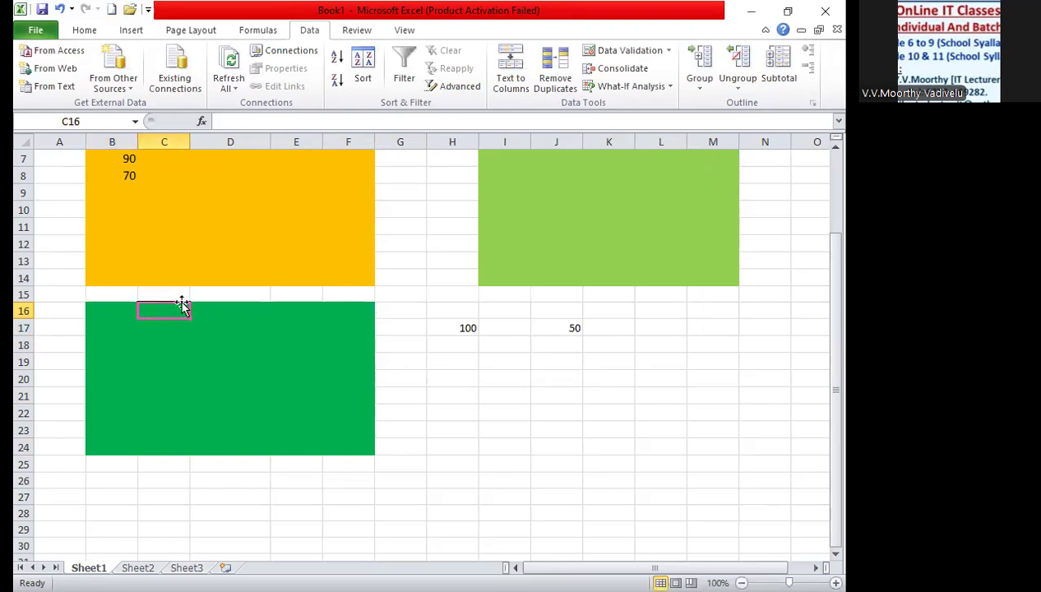
pyautogui.write('45')
pyautogui.press('Return')
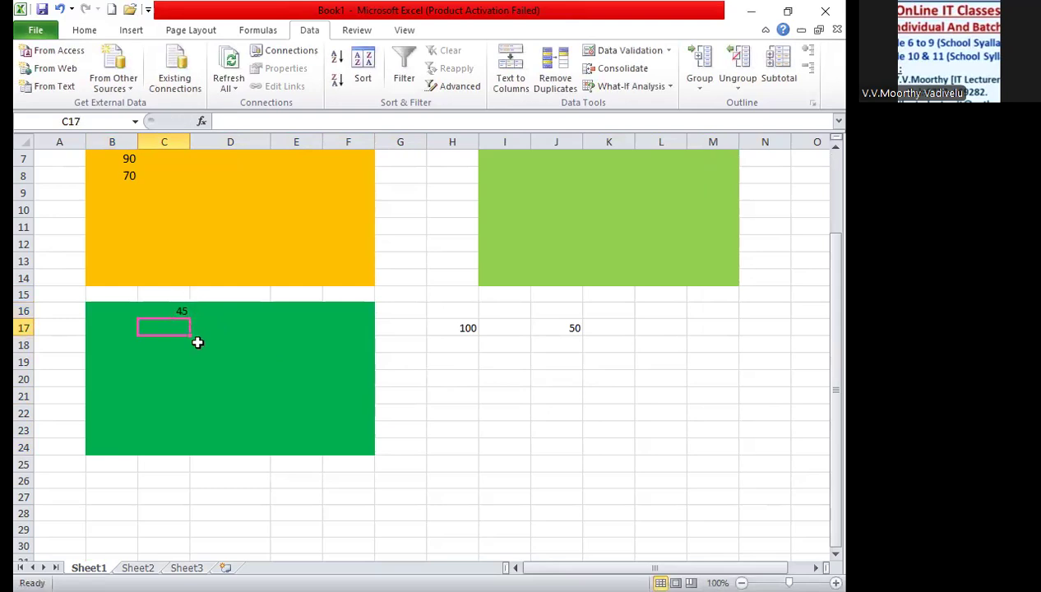
# Step: Test the dark green range further by entering 100 in cell C17 and 123 in cell C18
pyautogui.write('100')
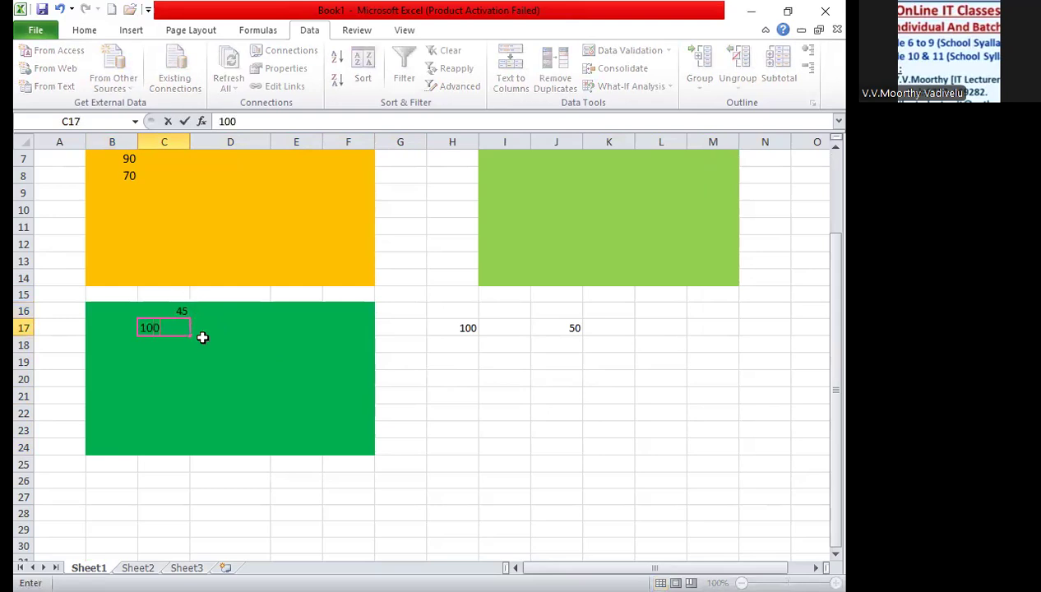
pyautogui.press('Return')
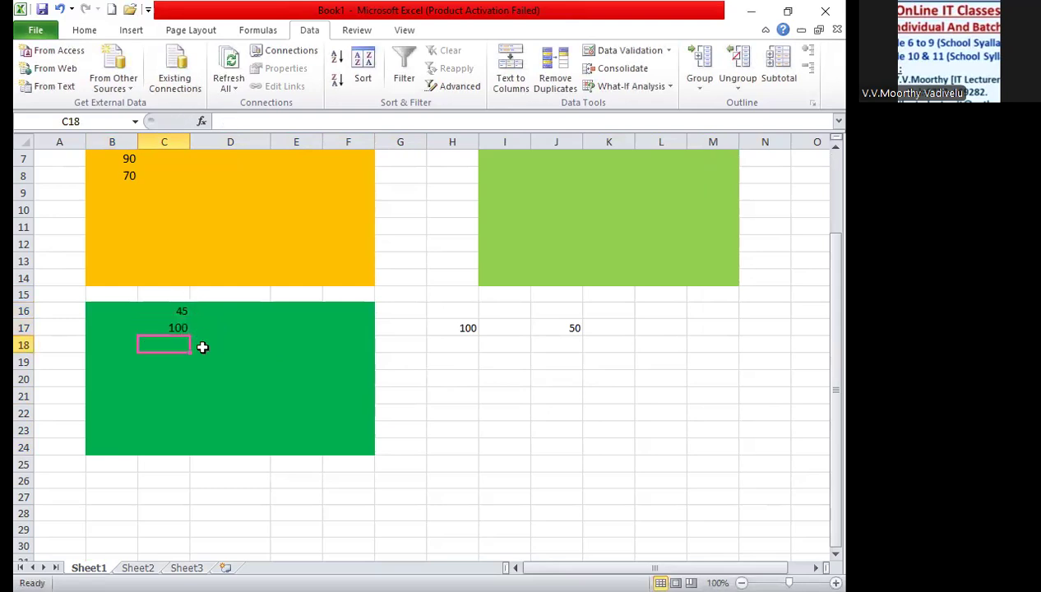
pyautogui.write('123')
pyautogui.press('Return')
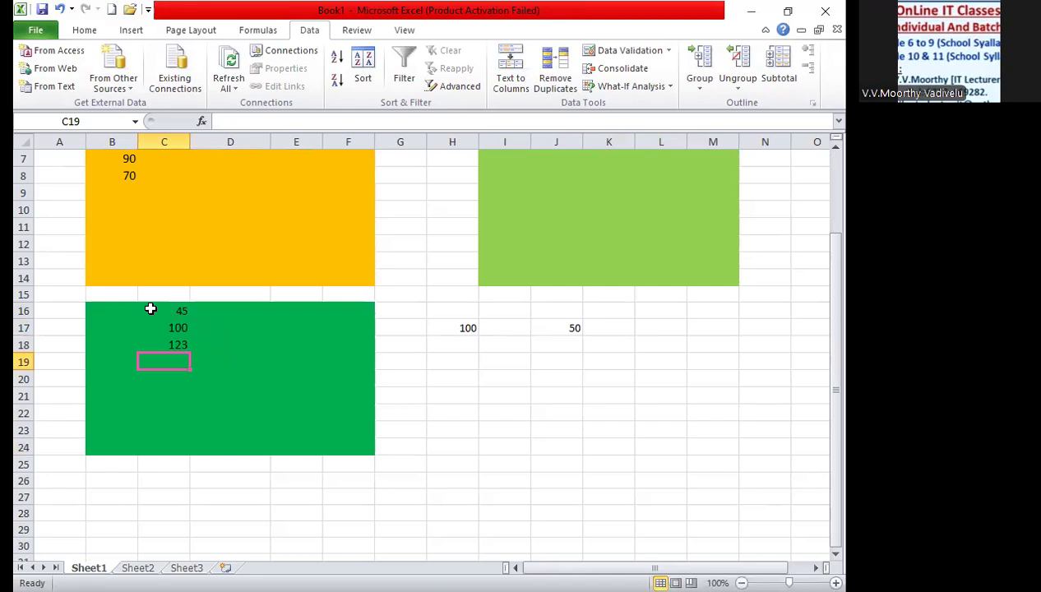
pyautogui.moveTo(140, 310); pyautogui.dragTo(335, 449)
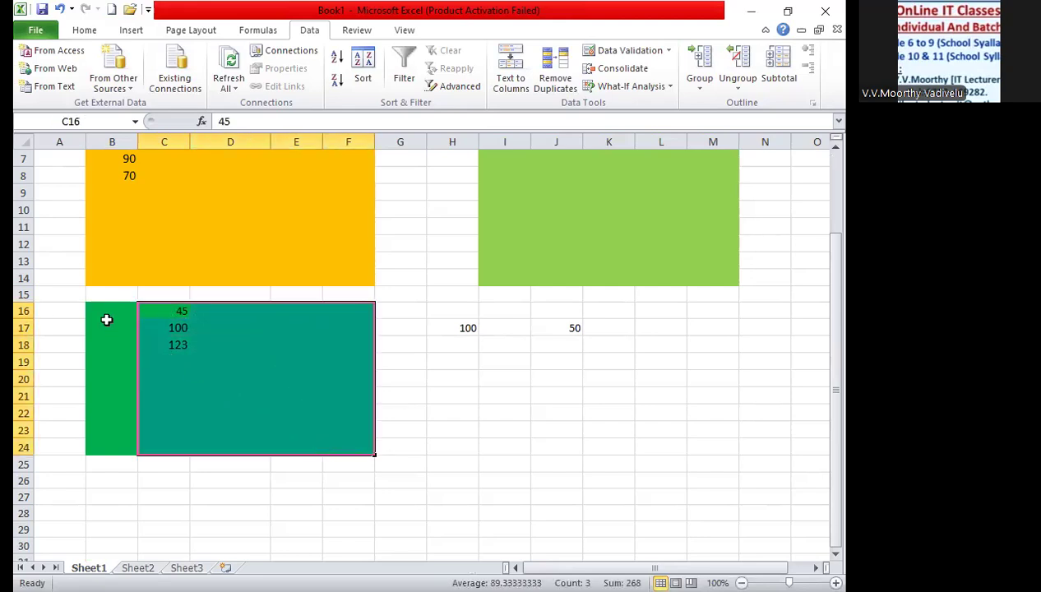
pyautogui.moveTo(106, 317); pyautogui.dragTo(330, 439)
pyautogui.click(320, 425)
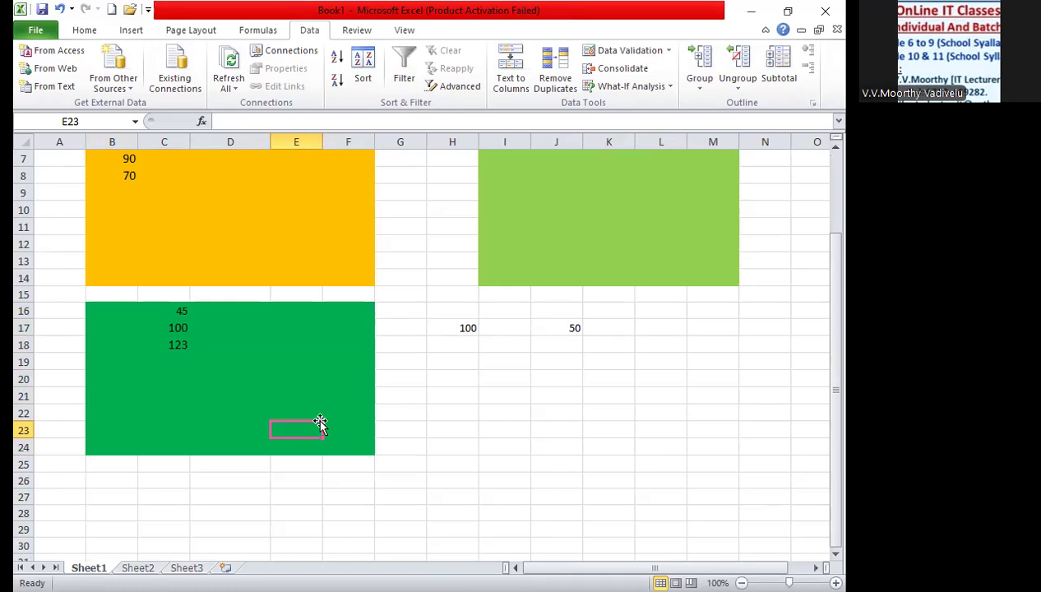
pyautogui.scroll(1, 360, 328)
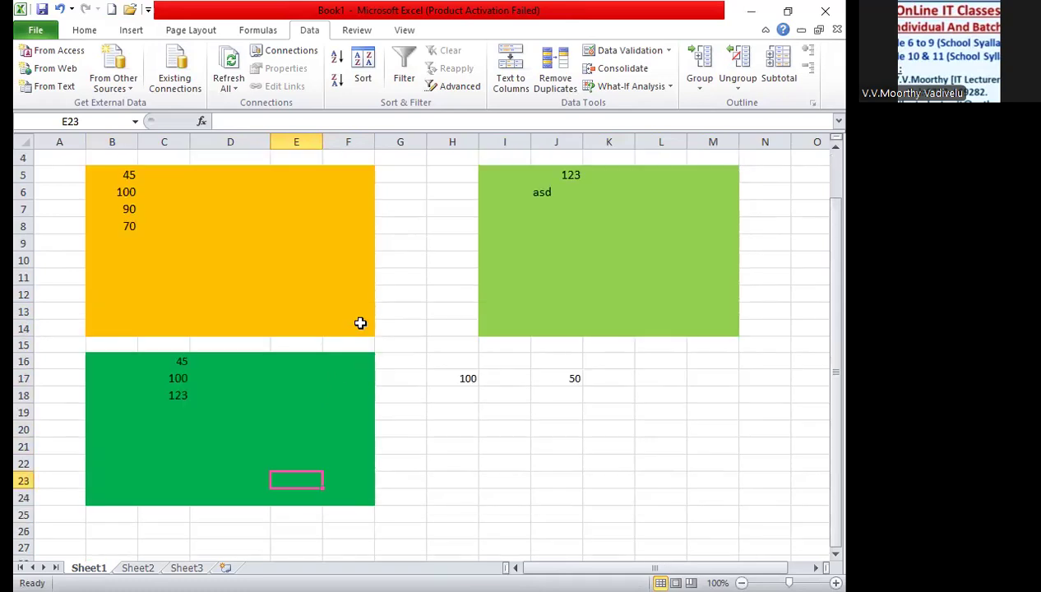
pyautogui.scroll(1, 361, 323)
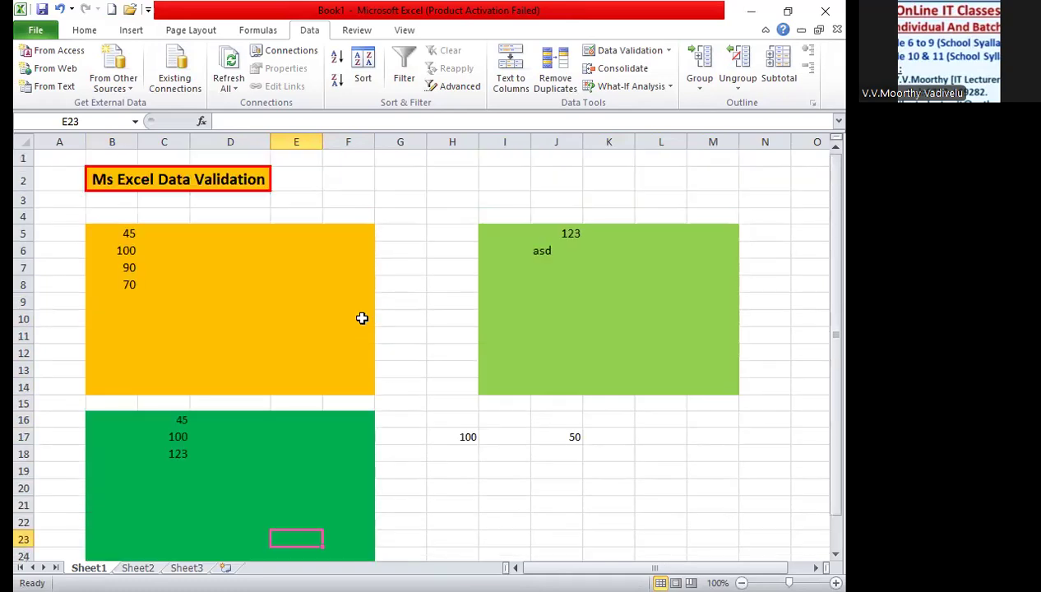